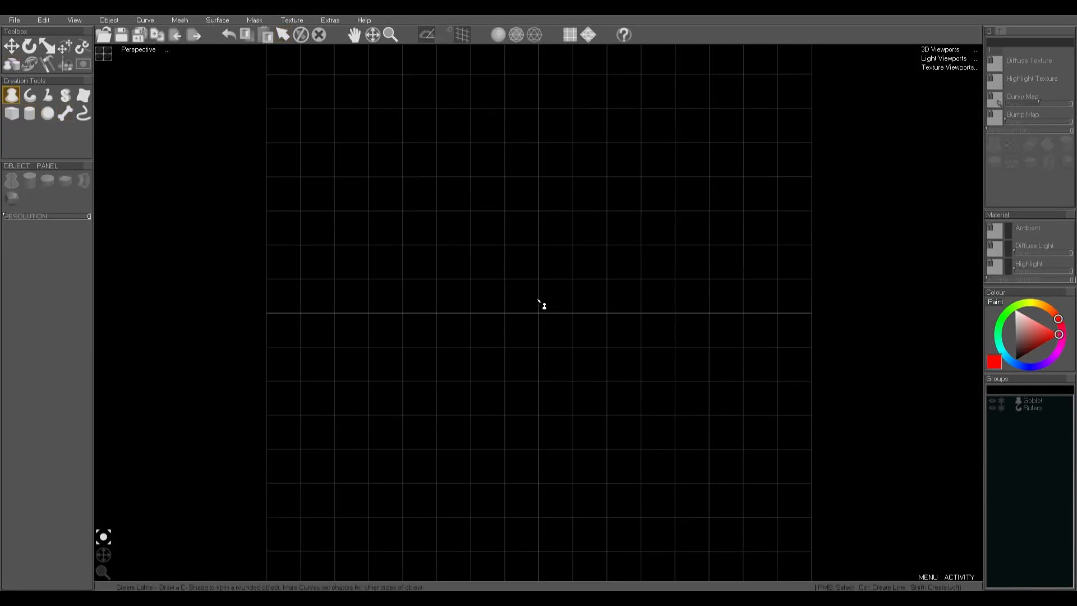
Lathe a freehand goblet profile, align it to the axis, and soft-move it for a taller bowl
{"action": "mouse_move", "coordinate": [538, 299]}
{"action": "left_mouse_down"}
{"action": "mouse_move", "coordinate": [453, 276]}
{"action": "mouse_move", "coordinate": [411, 101]}
{"action": "mouse_move", "coordinate": [396, 192]}
{"action": "mouse_move", "coordinate": [428, 315]}
{"action": "mouse_move", "coordinate": [511, 328]}
{"action": "mouse_move", "coordinate": [514, 473]}
{"action": "mouse_move", "coordinate": [384, 502]}
{"action": "mouse_move", "coordinate": [544, 506]}
{"action": "left_mouse_up"}
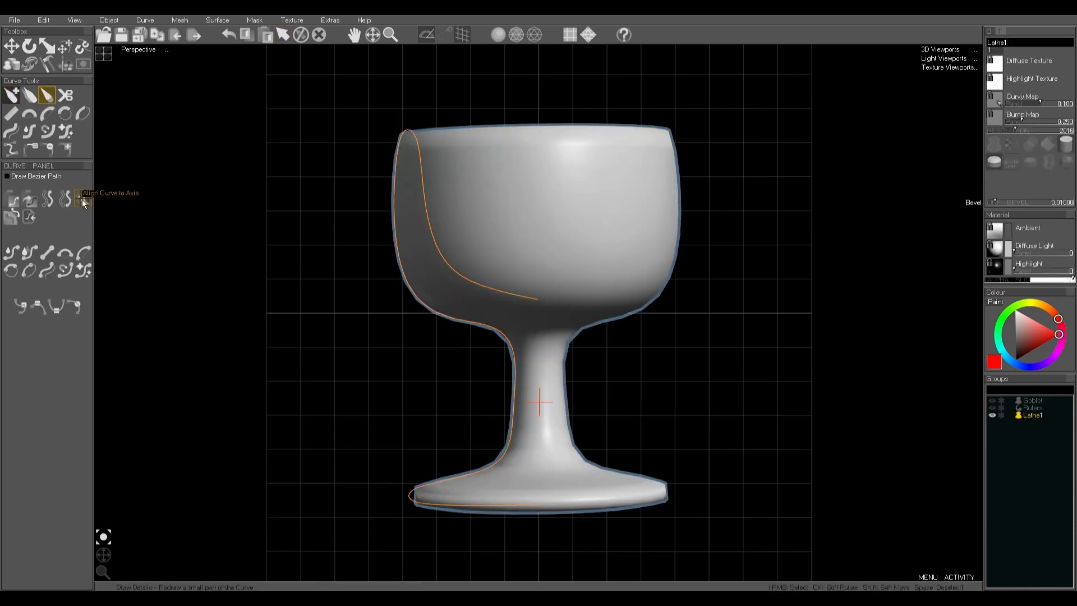
{"action": "left_click", "coordinate": [82, 200]}
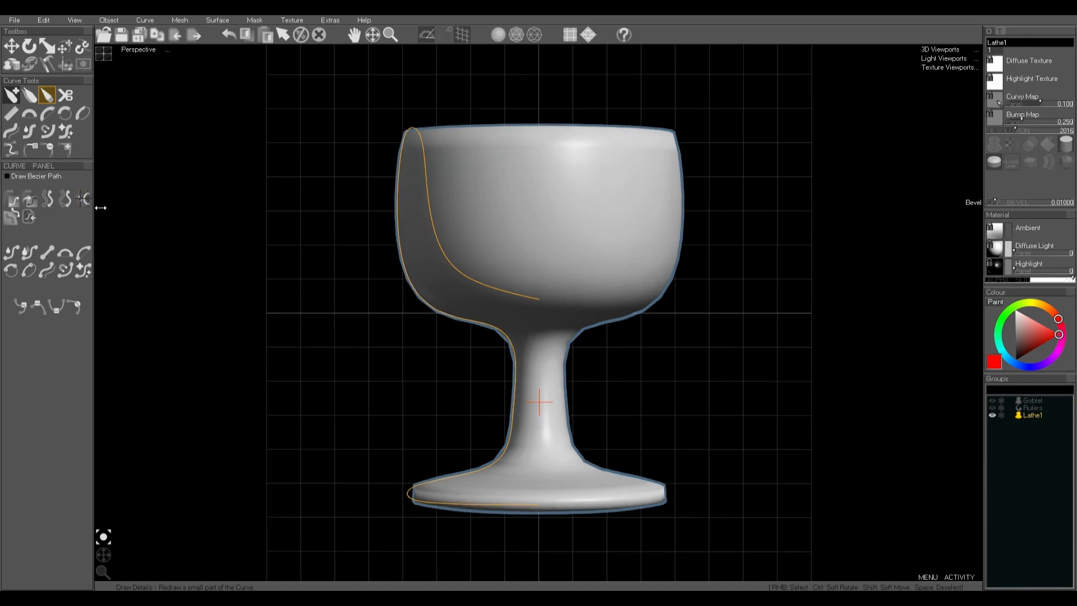
{"action": "left_click_drag", "start_coordinate": [427, 304], "coordinate": [440, 289], "text": "shift"}
Narrow the goblet's base, adjust its stem thickness, and raise the mesh resolution
{"action": "left_click_drag", "start_coordinate": [414, 489], "coordinate": [430, 493]}
{"action": "left_click_drag", "start_coordinate": [547, 370], "coordinate": [540, 372]}
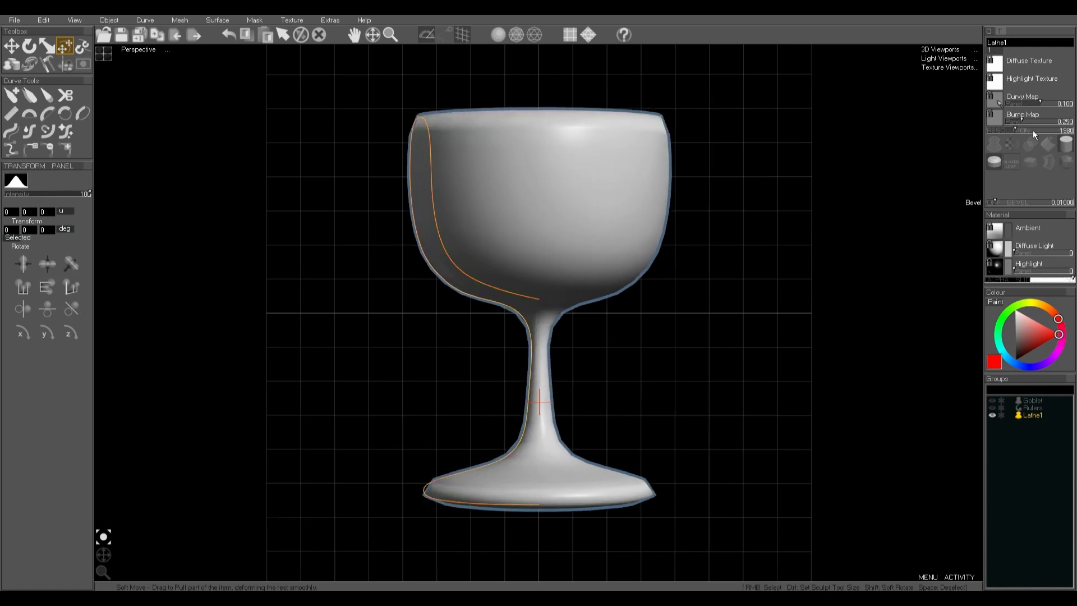
{"action": "left_click_drag", "start_coordinate": [1036, 129], "coordinate": [1050, 132]}
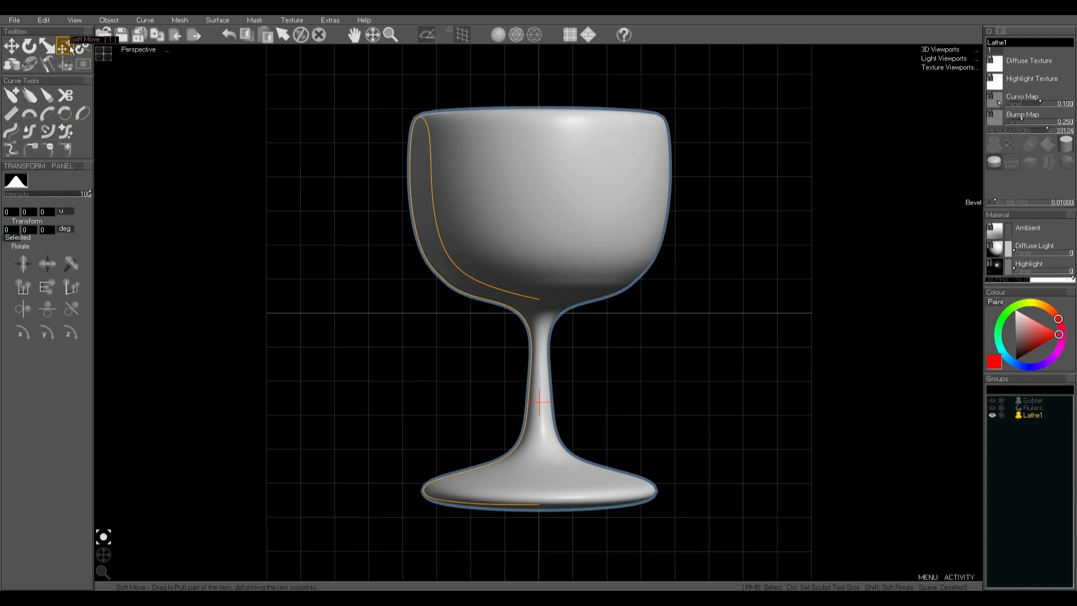
Refine base rim and stem at low intensity, then at intensity 50 widen the bowl upward
{"action": "left_click_drag", "start_coordinate": [22, 191], "coordinate": [10, 192]}
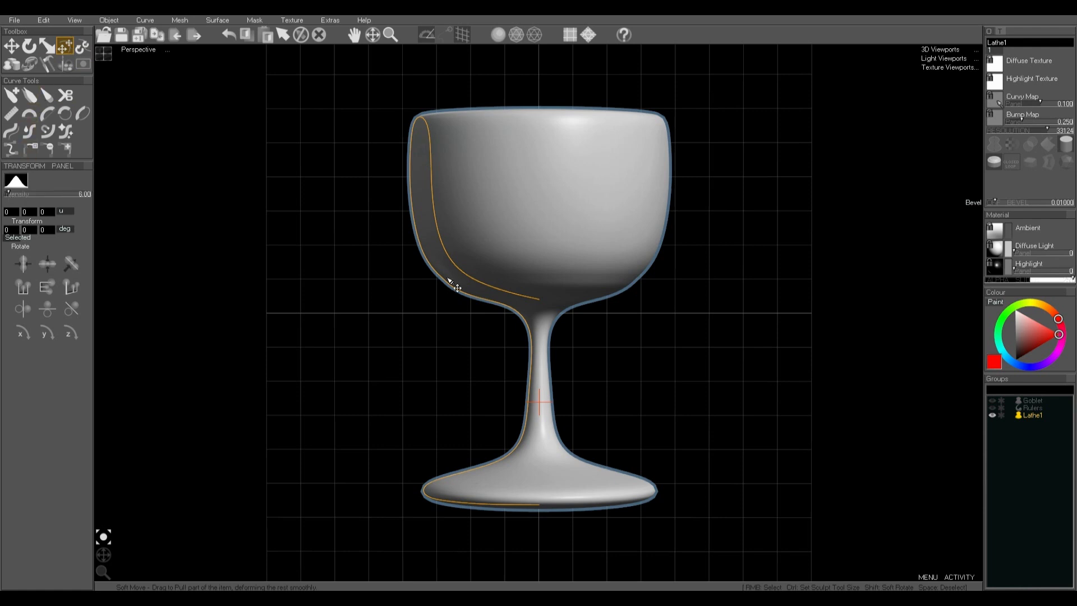
{"action": "mouse_move", "coordinate": [452, 285]}
{"action": "left_mouse_down"}
{"action": "mouse_move", "coordinate": [414, 289]}
{"action": "mouse_move", "coordinate": [365, 316]}
{"action": "mouse_move", "coordinate": [415, 272]}
{"action": "mouse_move", "coordinate": [442, 289]}
{"action": "left_mouse_up"}
{"action": "left_click_drag", "start_coordinate": [432, 495], "coordinate": [435, 500]}
{"action": "left_click_drag", "start_coordinate": [516, 447], "coordinate": [528, 440]}
{"action": "left_click_drag", "start_coordinate": [534, 346], "coordinate": [538, 380]}
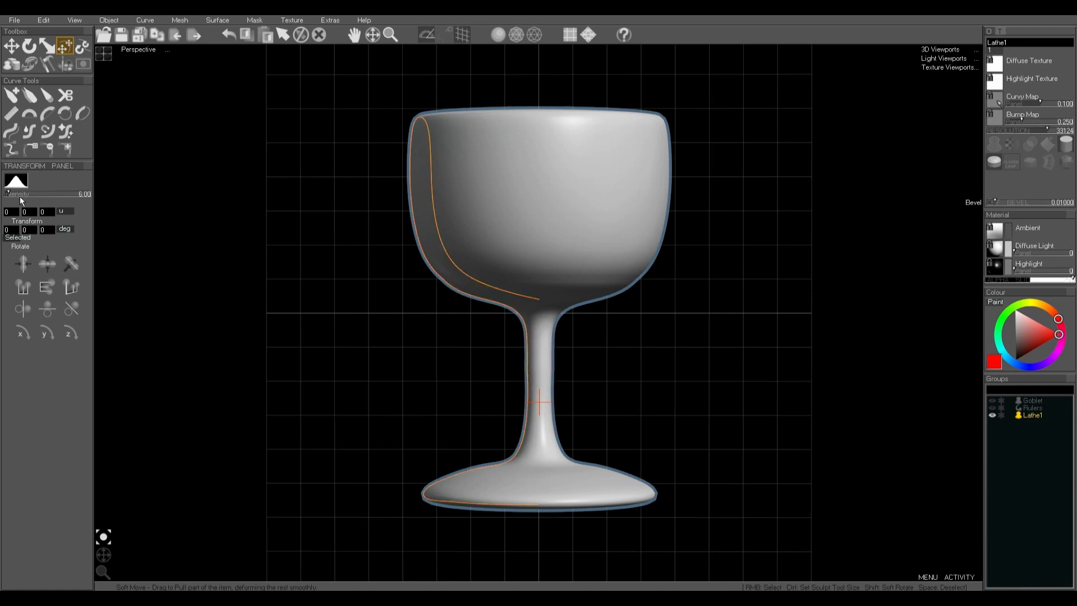
{"action": "left_click_drag", "start_coordinate": [19, 195], "coordinate": [23, 193]}
{"action": "left_click_drag", "start_coordinate": [438, 257], "coordinate": [419, 106]}
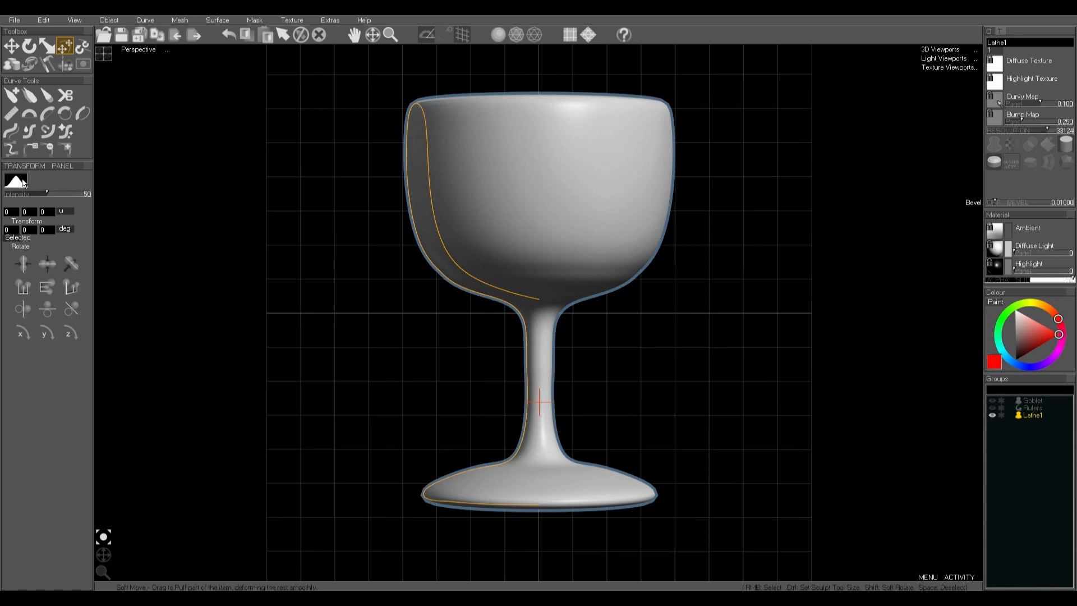
Set soft-move intensity to 9.00 with a sharp, narrow falloff
{"action": "left_click", "coordinate": [16, 193]}
{"action": "left_click_drag", "start_coordinate": [13, 193], "coordinate": [10, 194]}
{"action": "left_click_drag", "start_coordinate": [9, 186], "coordinate": [6, 187]}
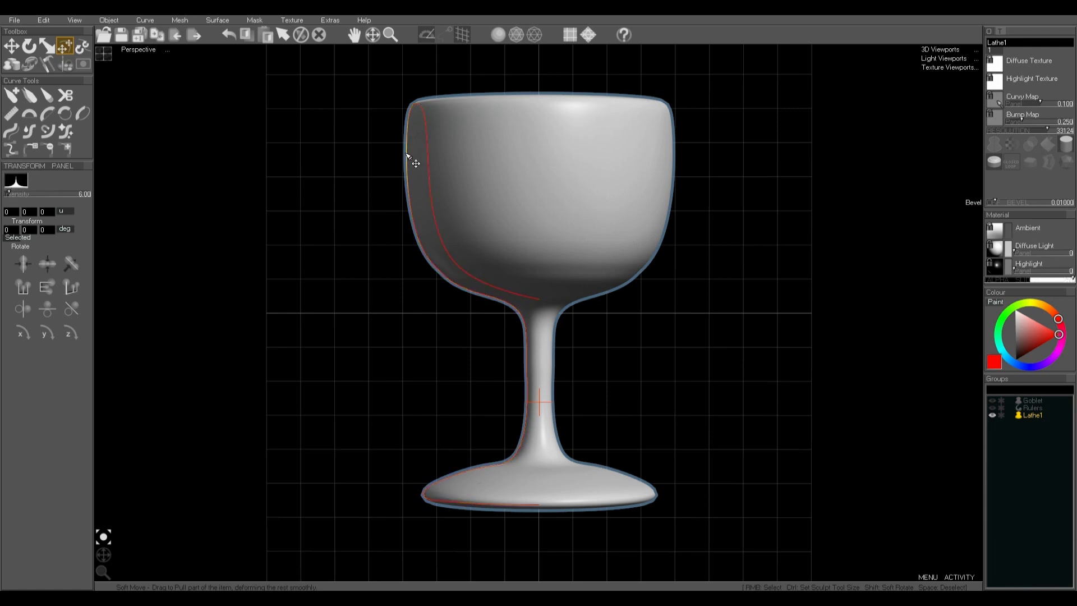
Raise a ring below the rim, sharpen the stem junctions, and add knobs along the stem
{"action": "left_click_drag", "start_coordinate": [407, 155], "coordinate": [417, 147]}
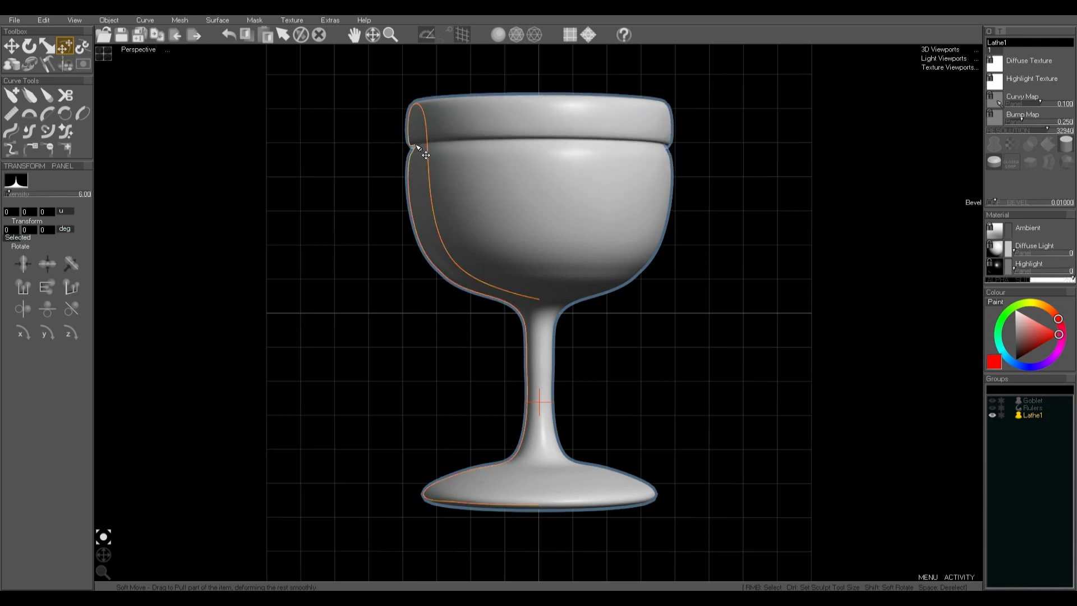
{"action": "left_click_drag", "start_coordinate": [519, 309], "coordinate": [522, 306]}
{"action": "left_click_drag", "start_coordinate": [510, 457], "coordinate": [520, 461]}
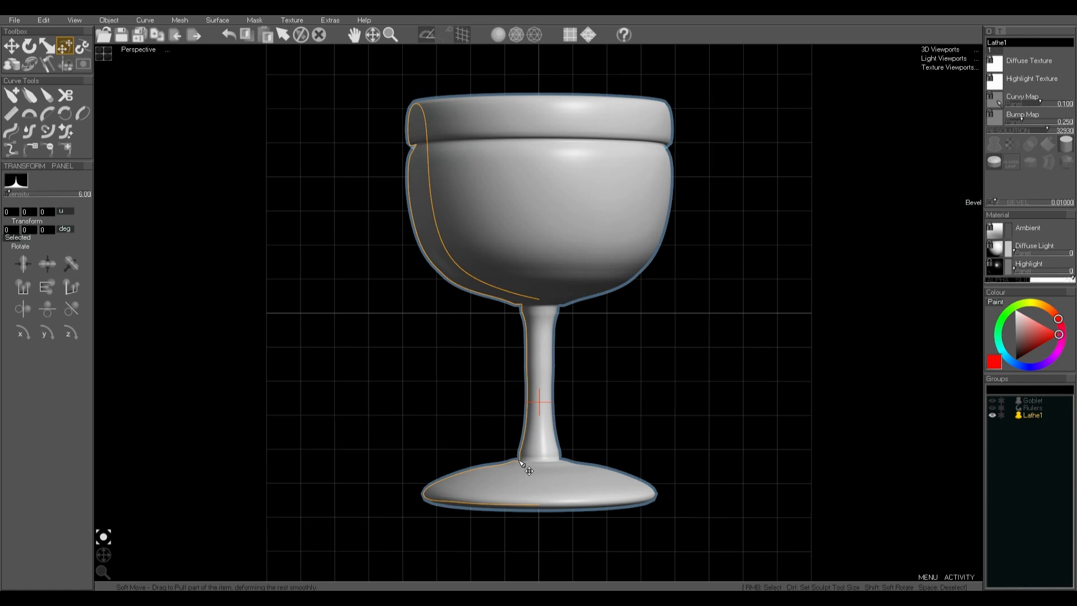
{"action": "left_click_drag", "start_coordinate": [523, 336], "coordinate": [520, 348]}
{"action": "left_click_drag", "start_coordinate": [522, 386], "coordinate": [520, 395]}
{"action": "left_click_drag", "start_coordinate": [520, 435], "coordinate": [520, 438]}
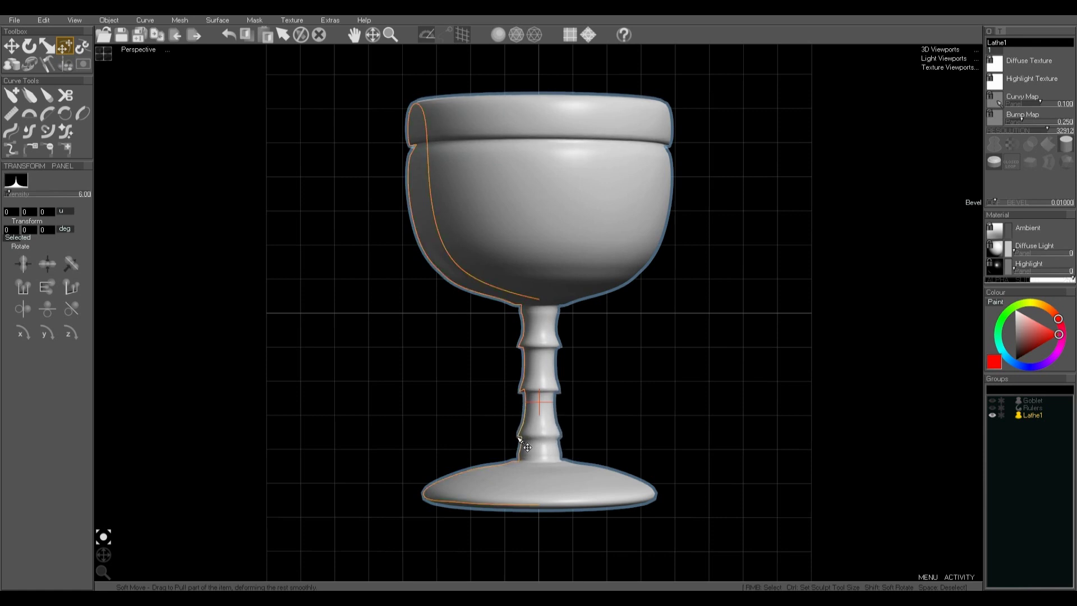
{"action": "left_click", "coordinate": [1060, 131]}
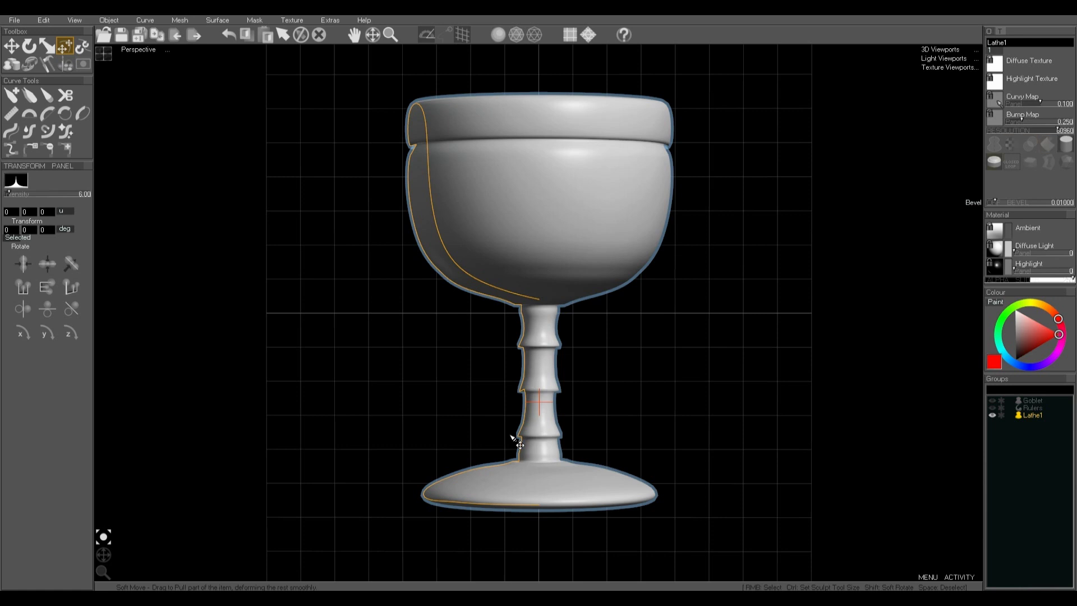
With plateau falloff at intensity 3.00, widen the bowl into a band and ring the foot
{"action": "left_click", "coordinate": [24, 180]}
{"action": "mouse_move", "coordinate": [414, 218]}
{"action": "left_mouse_down"}
{"action": "mouse_move", "coordinate": [404, 217]}
{"action": "mouse_move", "coordinate": [413, 220]}
{"action": "left_mouse_up"}
{"action": "left_click_drag", "start_coordinate": [9, 191], "coordinate": [5, 191]}
{"action": "left_click_drag", "start_coordinate": [398, 216], "coordinate": [403, 212]}
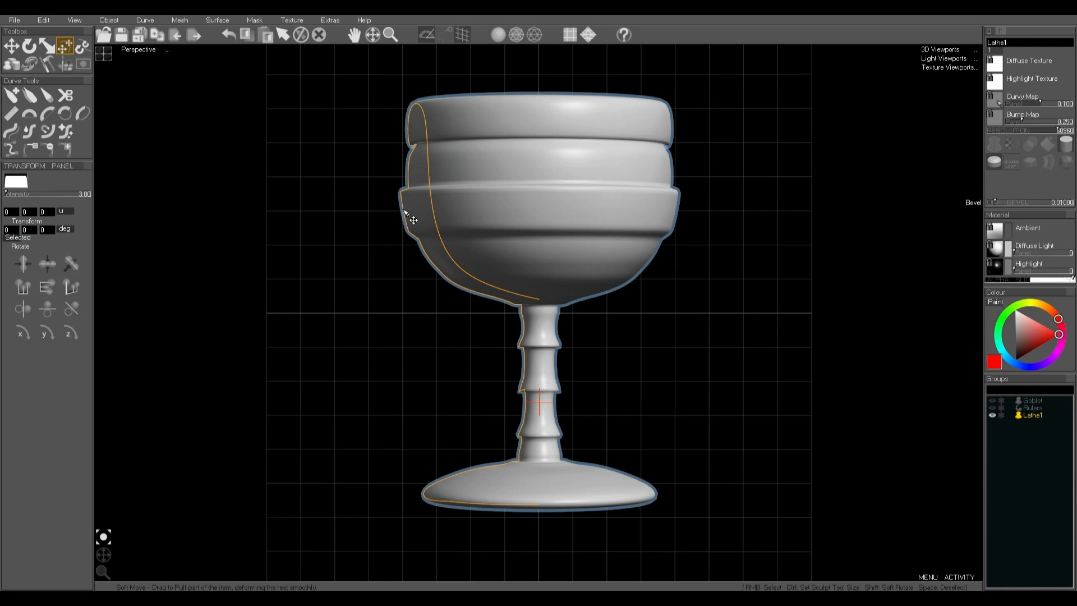
{"action": "left_click_drag", "start_coordinate": [478, 478], "coordinate": [476, 481]}
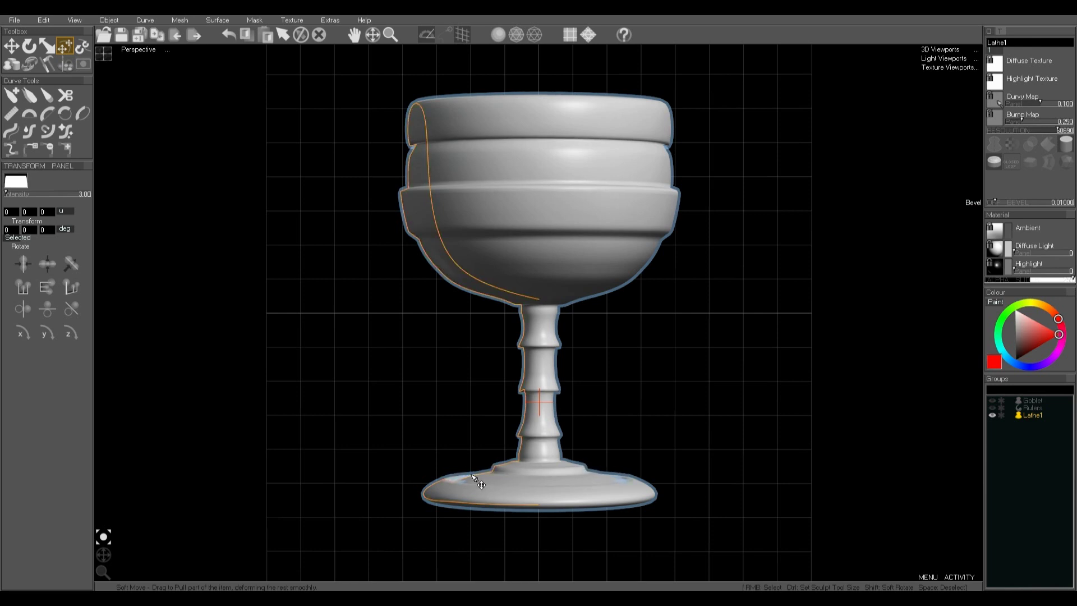
{"action": "key", "text": "space"}
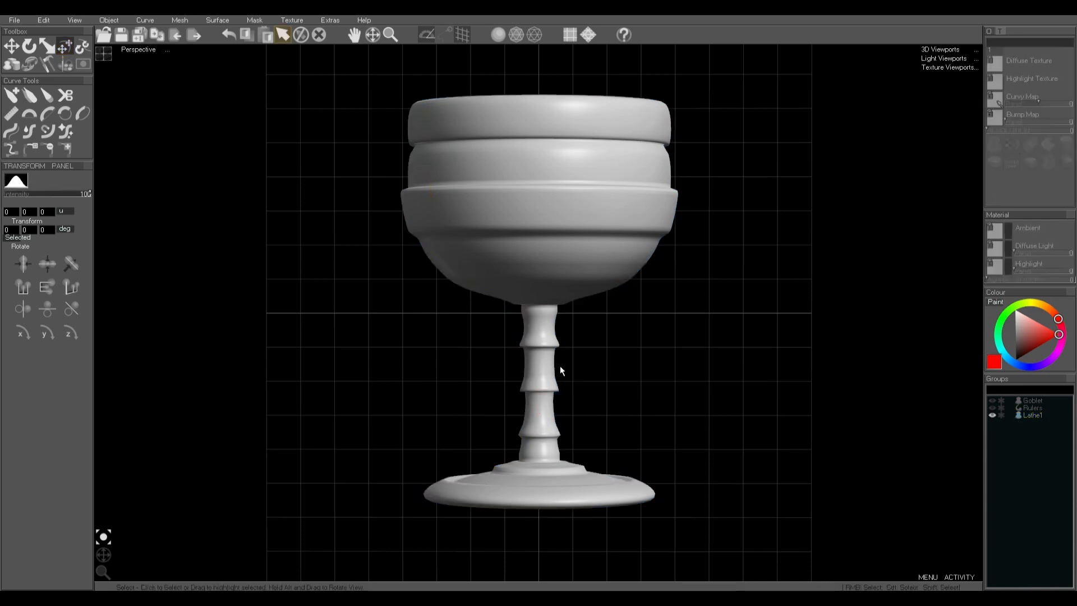
Reselect the goblet, then draw a wavy tube line, Line1, beside its bowl
{"action": "left_click", "coordinate": [585, 285]}
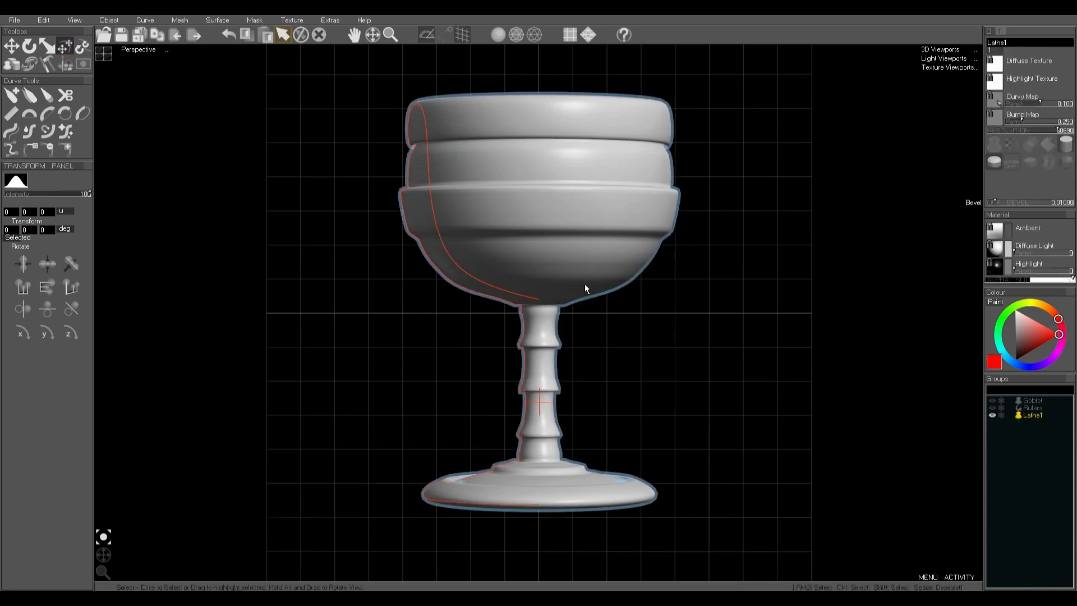
{"action": "left_click", "coordinate": [522, 315]}
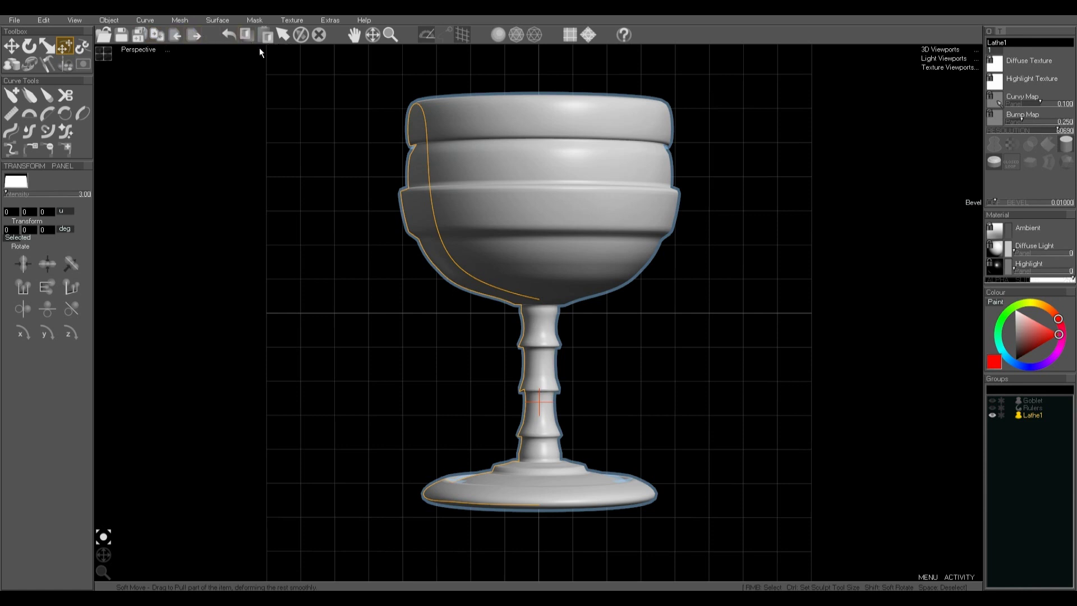
{"action": "left_click", "coordinate": [12, 65]}
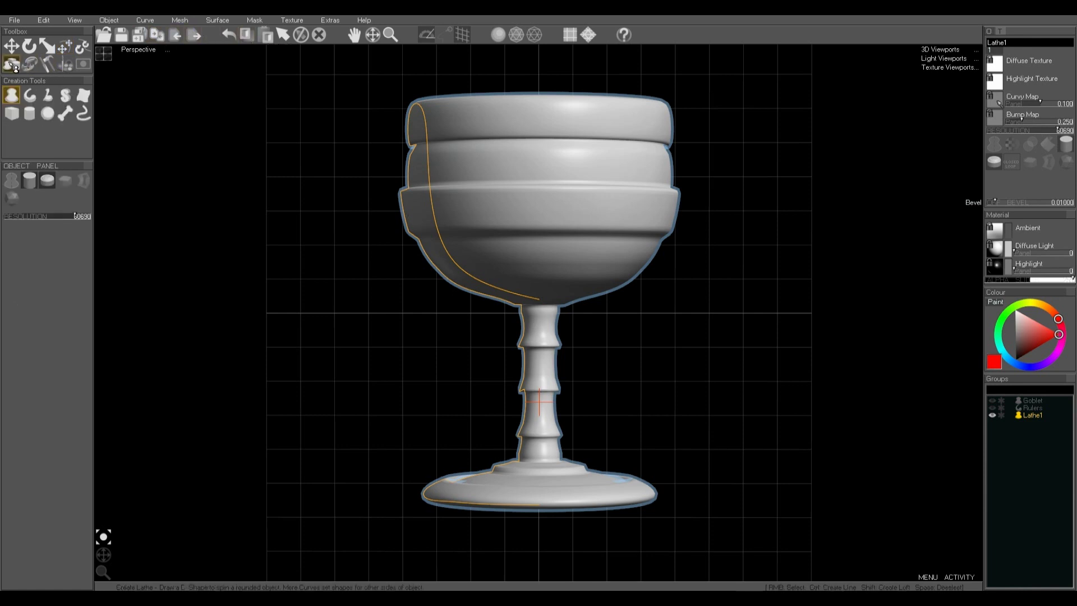
{"action": "left_click", "coordinate": [28, 96]}
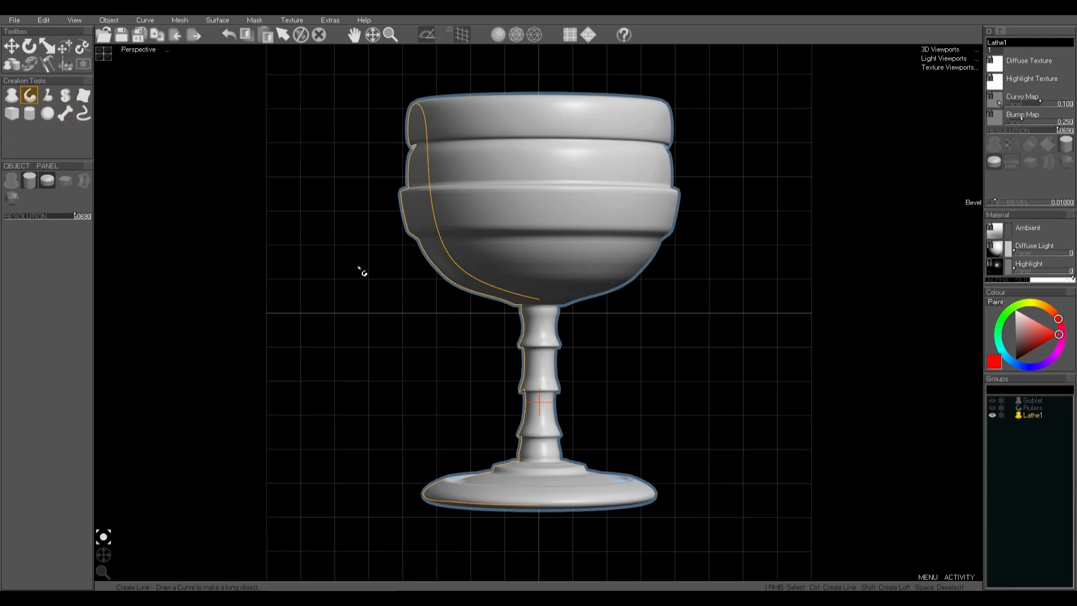
{"action": "mouse_move", "coordinate": [325, 258]}
{"action": "left_mouse_down"}
{"action": "mouse_move", "coordinate": [353, 290]}
{"action": "mouse_move", "coordinate": [366, 387]}
{"action": "left_mouse_up"}
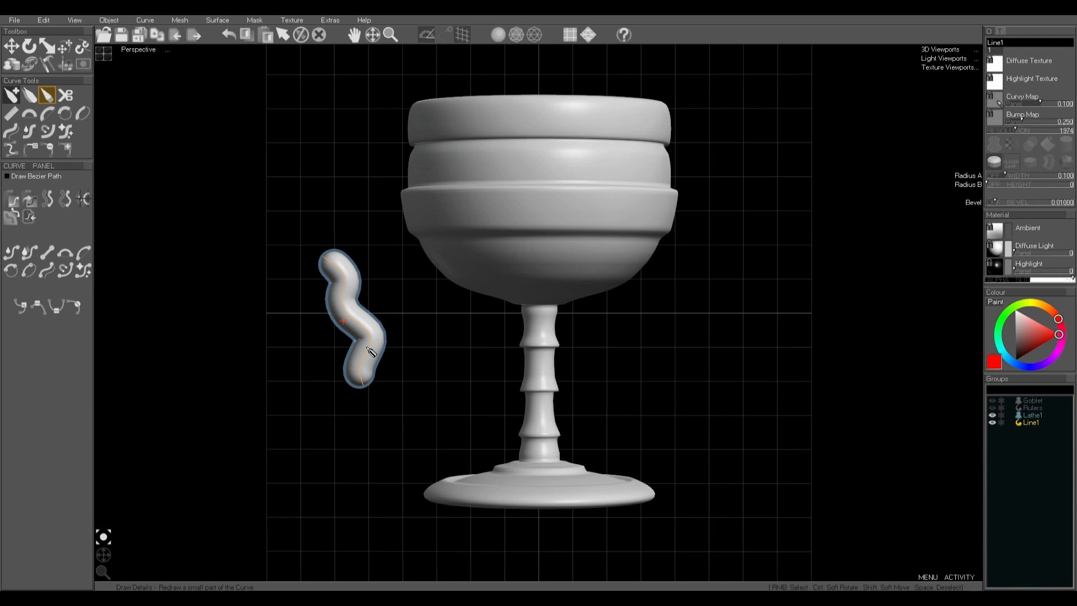
{"action": "left_click", "coordinate": [144, 21]}
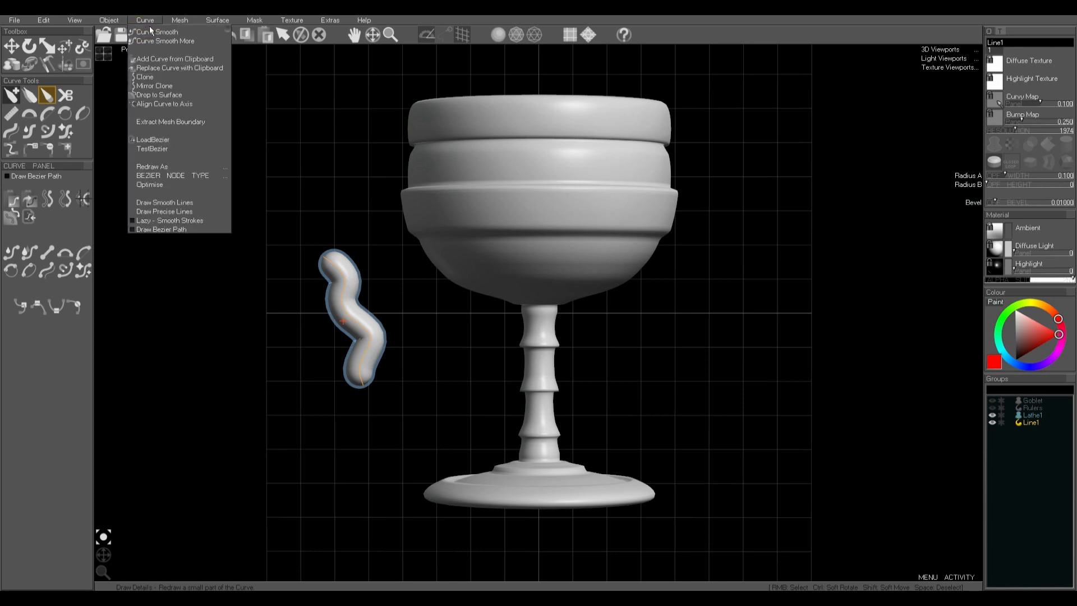
Replace Line1's curve with the goblet profile and raise its resolution for a smoother tube
{"action": "left_click", "coordinate": [170, 69]}
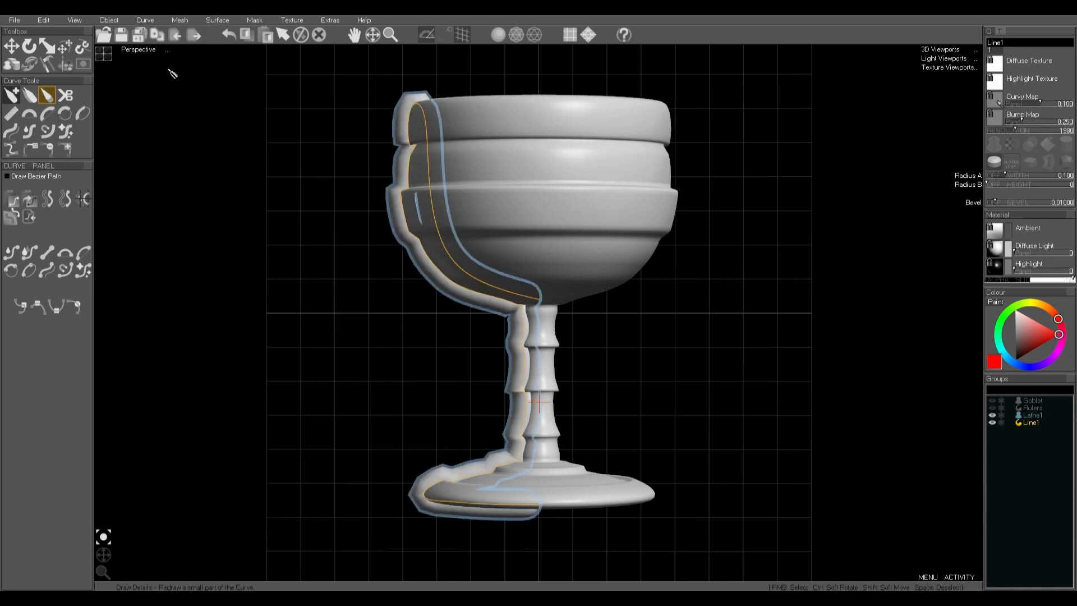
{"action": "left_click_drag", "start_coordinate": [1031, 128], "coordinate": [1061, 133]}
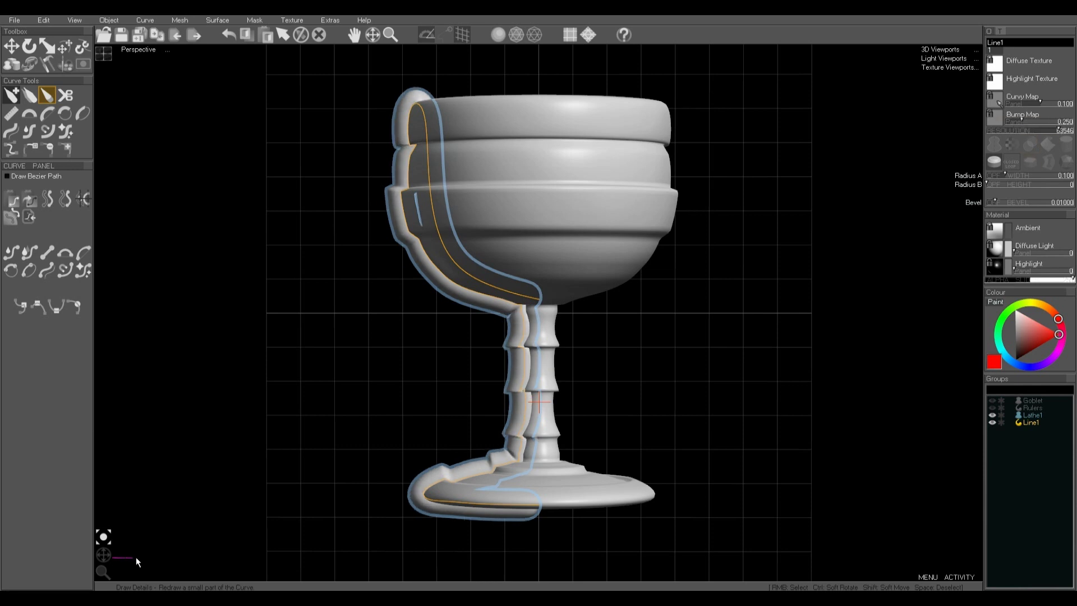
{"action": "left_click_drag", "start_coordinate": [136, 557], "coordinate": [133, 557]}
{"action": "left_click_drag", "start_coordinate": [107, 554], "coordinate": [234, 571]}
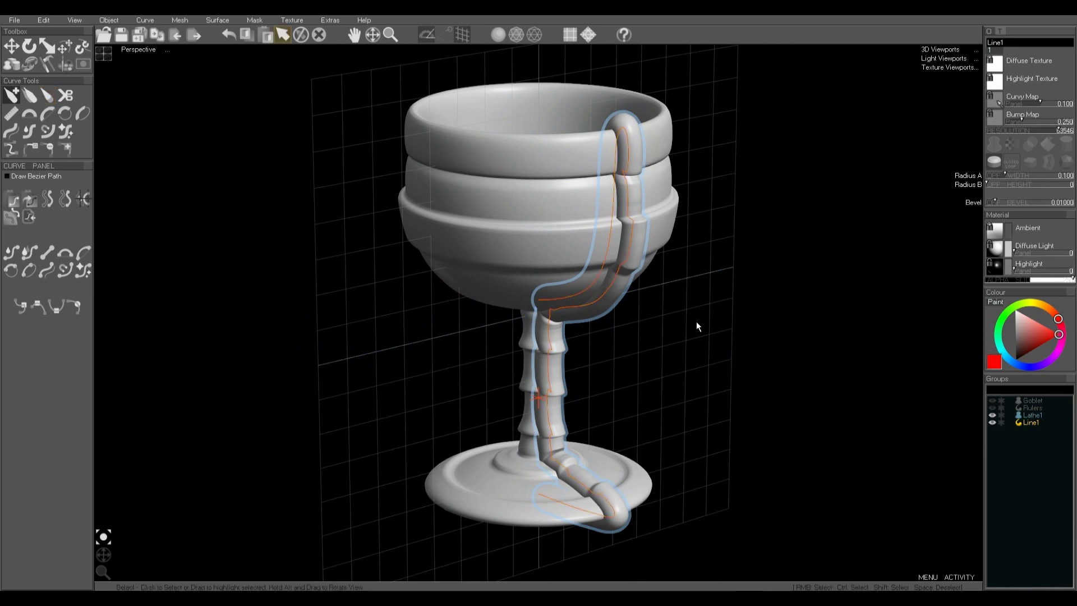
Select the Line1 tube, then switch the selection back to the goblet Lathe1
{"action": "key", "text": "space"}
{"action": "left_click", "coordinate": [639, 260]}
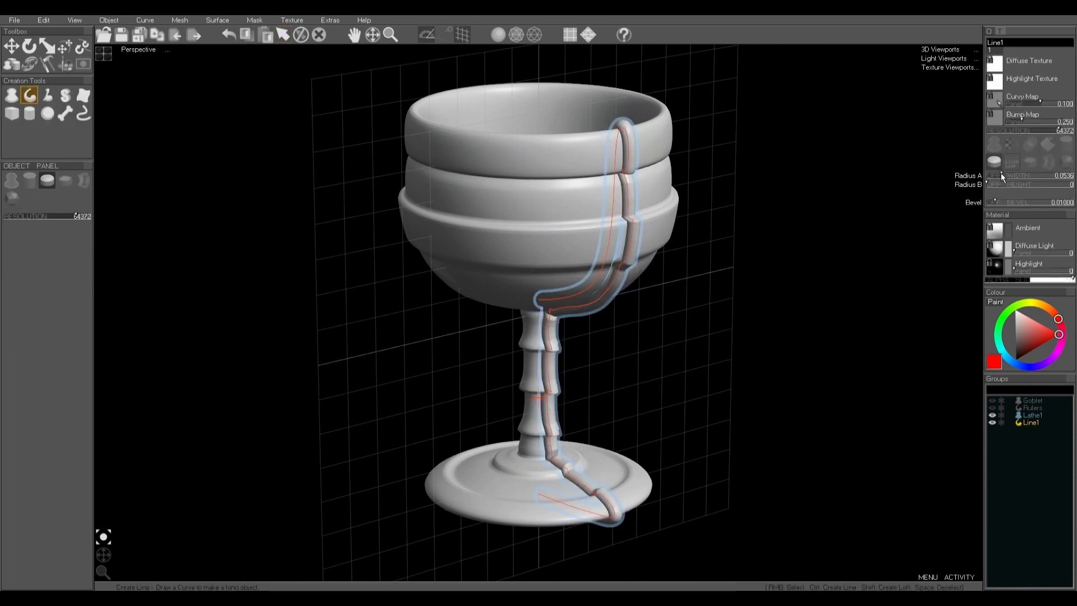
{"action": "key", "text": "space"}
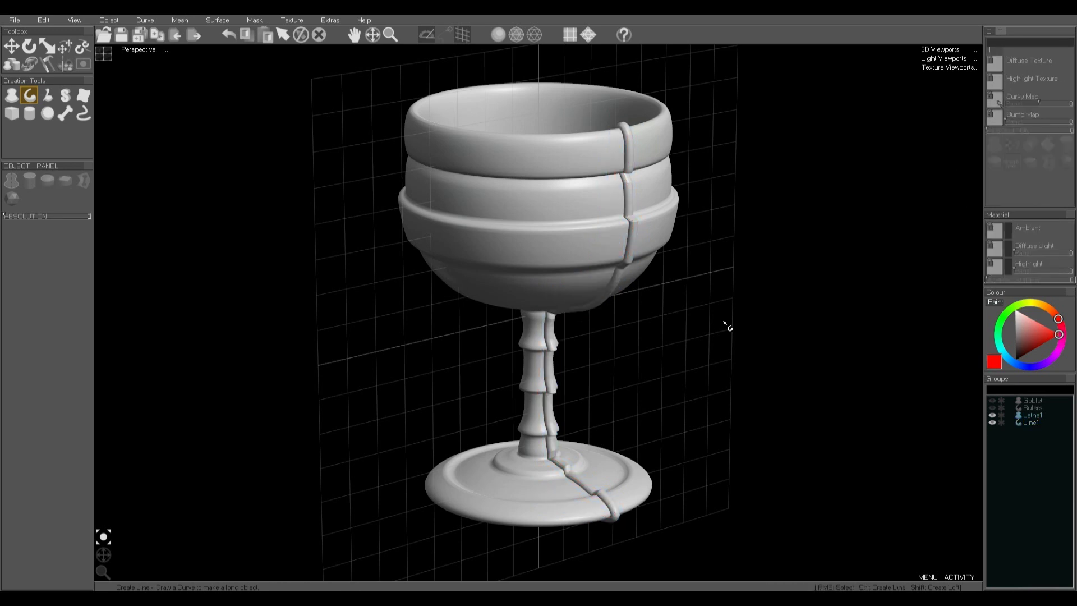
{"action": "left_click", "coordinate": [547, 251]}
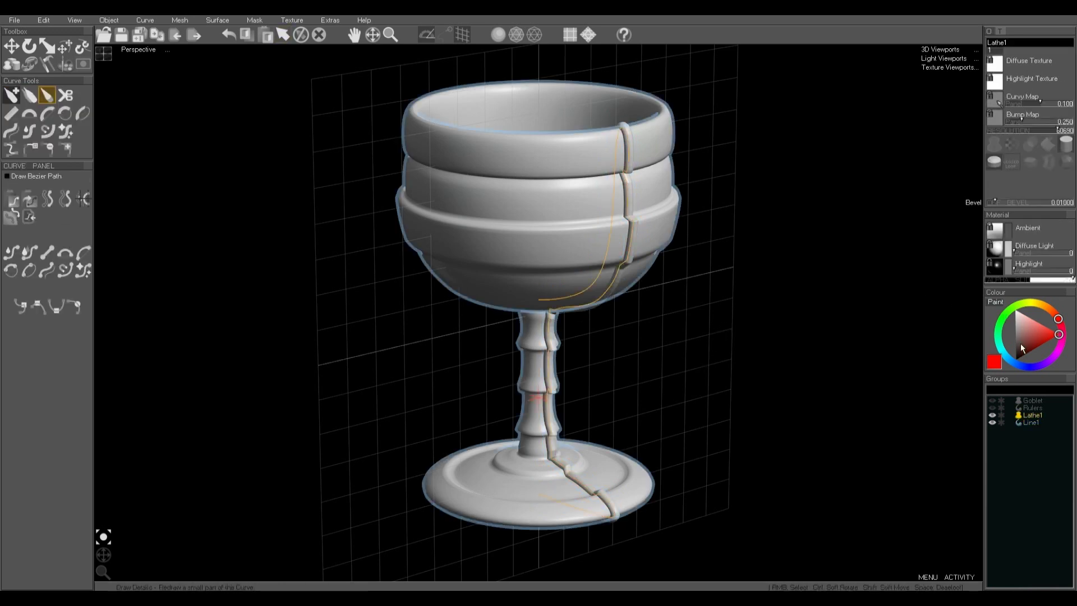
Set the goblet's diffuse colour to green
{"action": "left_click", "coordinate": [1005, 312]}
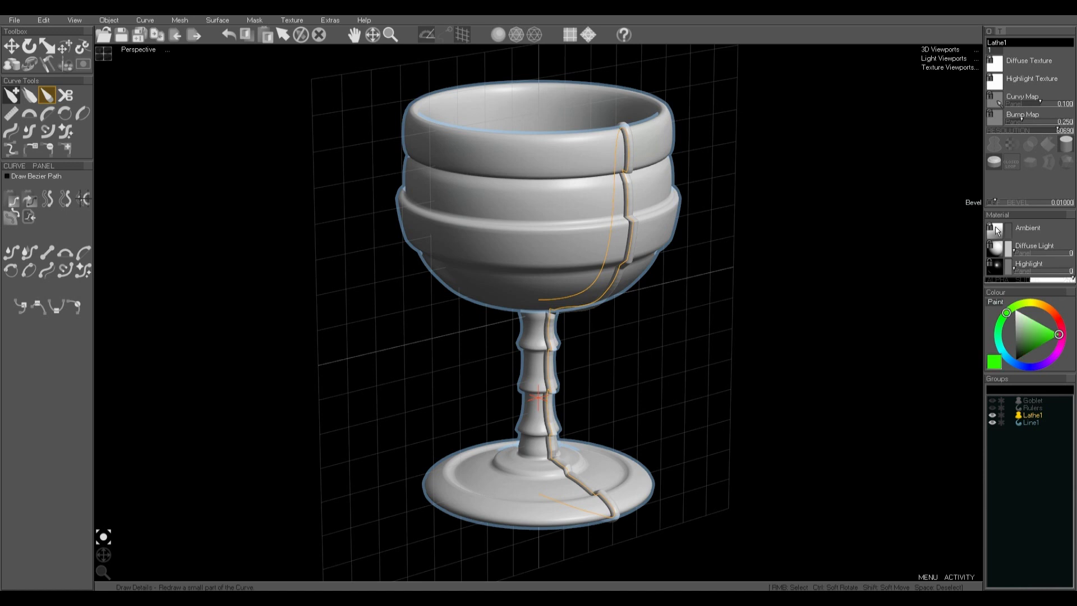
{"action": "left_click", "coordinate": [1008, 246]}
{"action": "left_click", "coordinate": [1035, 325]}
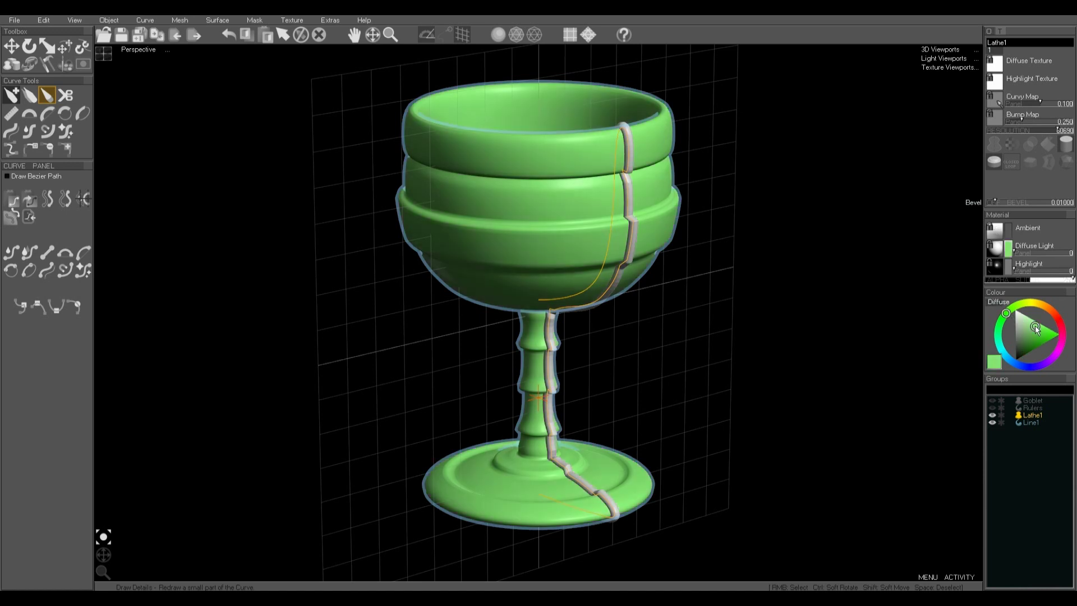
{"action": "key", "text": "space"}
{"action": "right_click", "coordinate": [633, 235]}
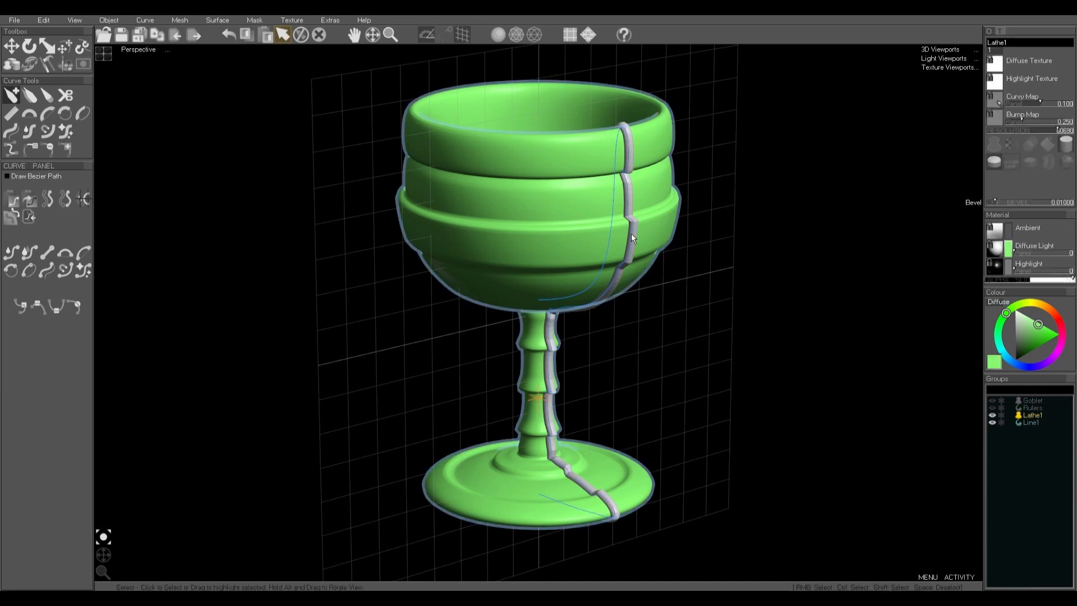
{"action": "key", "text": "d"}
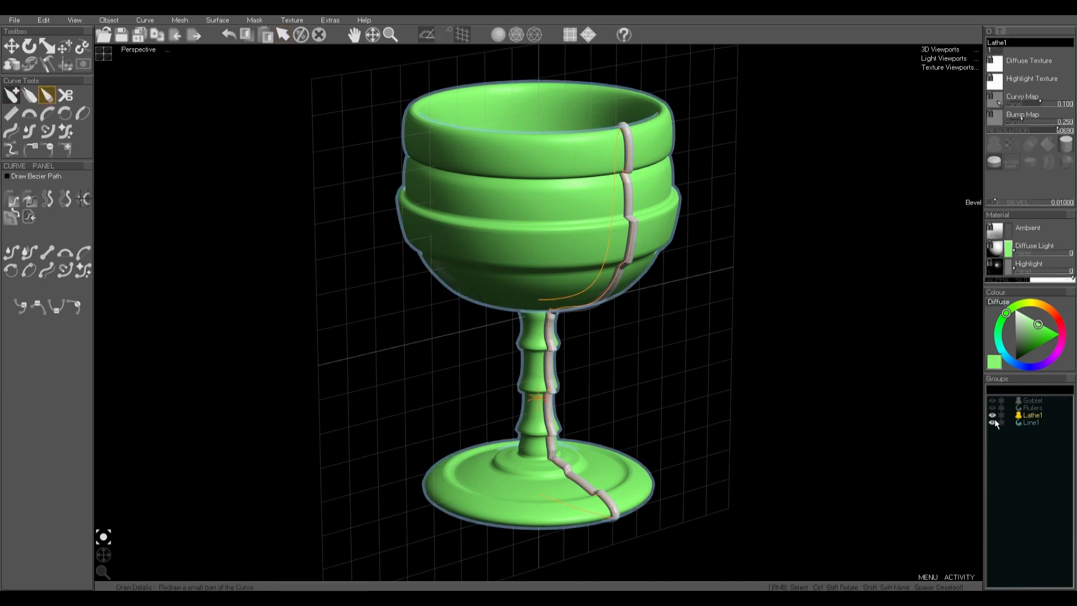
Colour the Line1 tube red
{"action": "left_click", "coordinate": [1030, 423]}
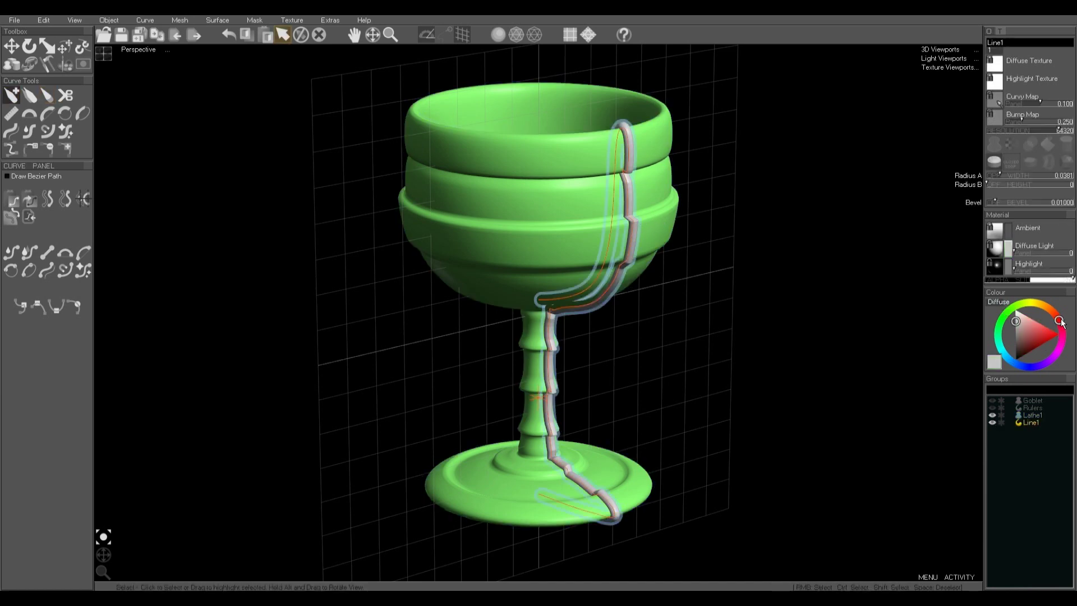
{"action": "left_click", "coordinate": [1043, 330]}
{"action": "key", "text": "space"}
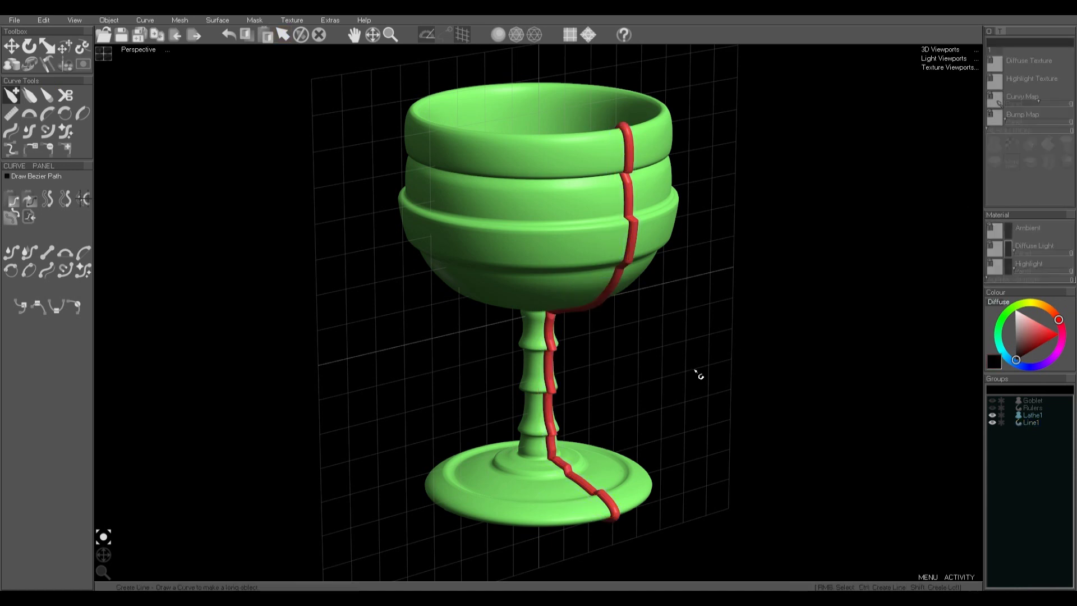
Adjust the red tube's Radius B and Radius A into a wider, flatter band near 0.124
{"action": "left_click_drag", "start_coordinate": [103, 555], "coordinate": [27, 549]}
{"action": "right_click", "coordinate": [472, 285]}
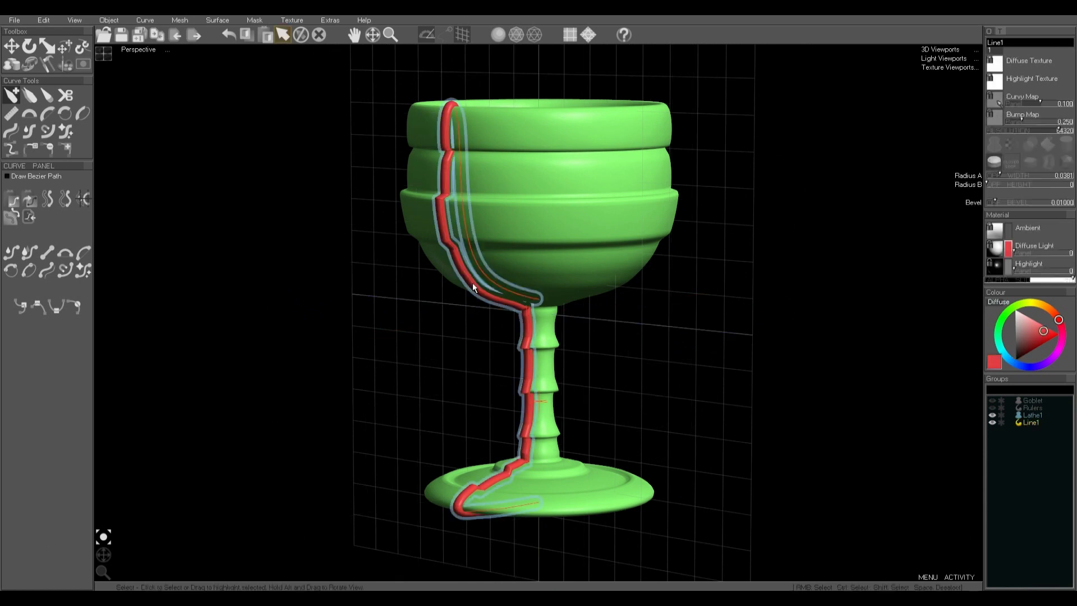
{"action": "left_click_drag", "start_coordinate": [988, 181], "coordinate": [988, 182]}
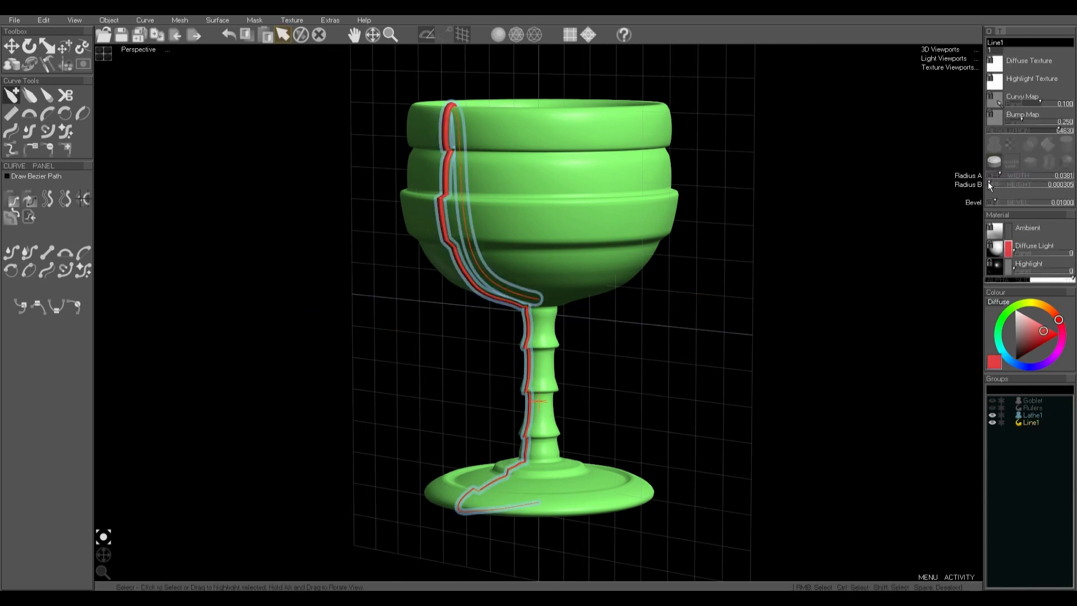
{"action": "left_click_drag", "start_coordinate": [999, 175], "coordinate": [1006, 176]}
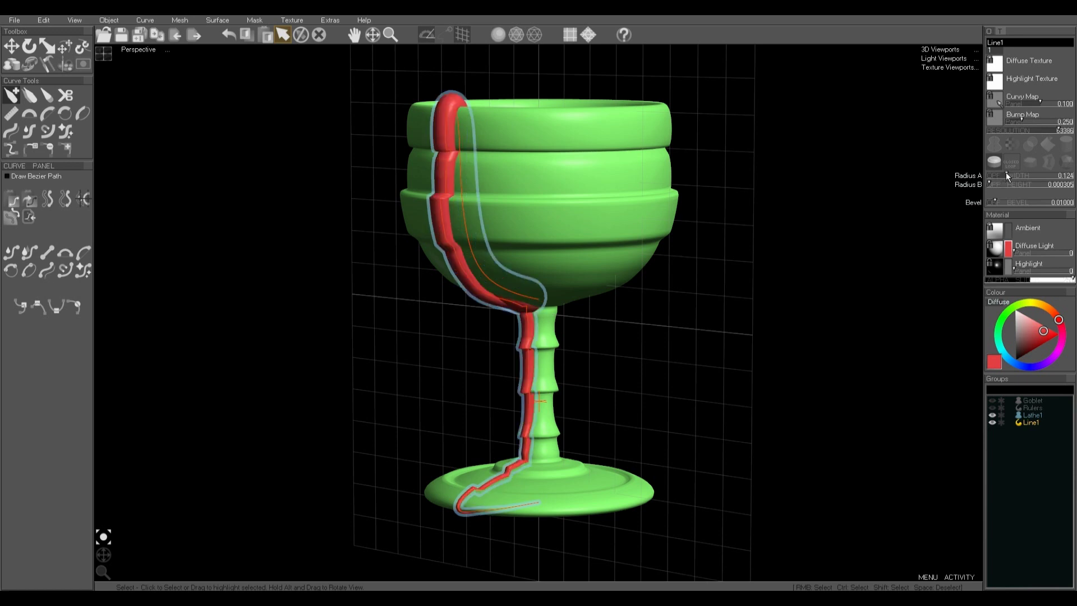
{"action": "key", "text": "space"}
Reset the perspective view to a square-on angle
{"action": "scroll", "coordinate": [541, 282], "scroll_direction": "down", "scroll_amount": 3}
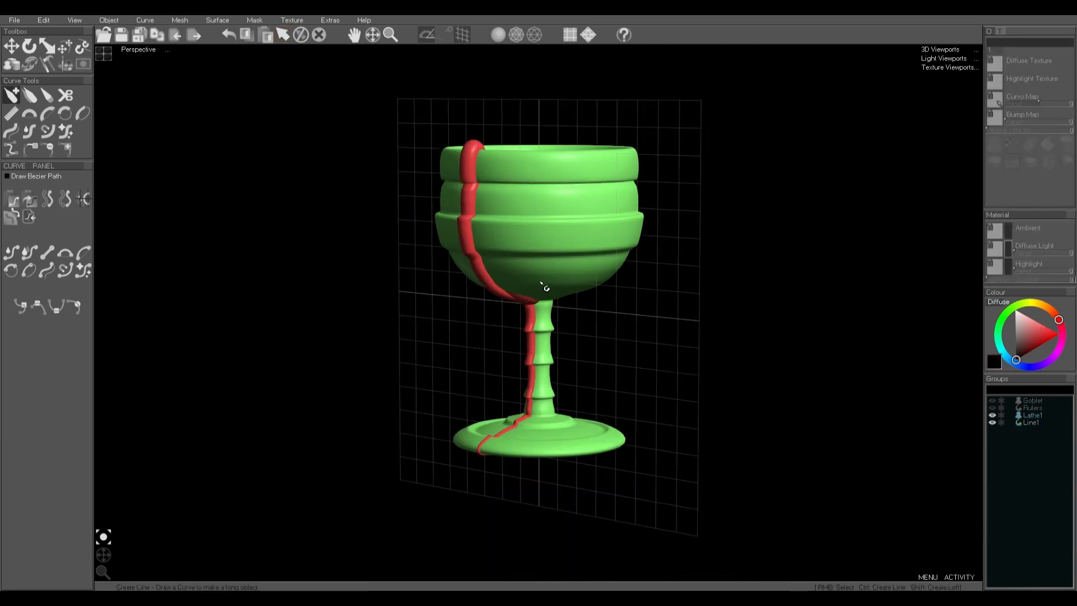
{"action": "left_click", "coordinate": [150, 50]}
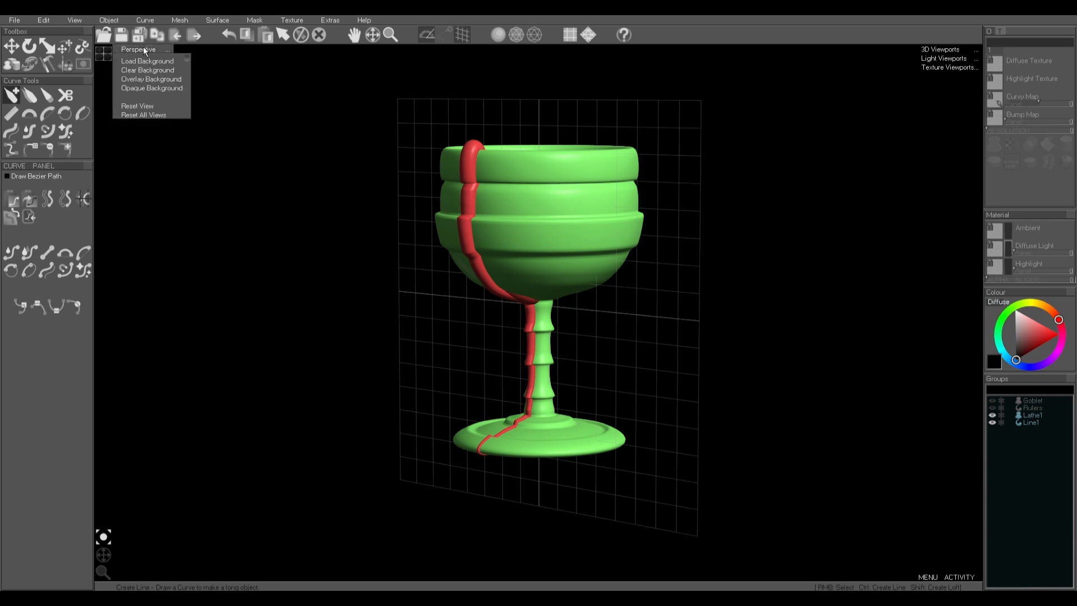
{"action": "left_click", "coordinate": [137, 106]}
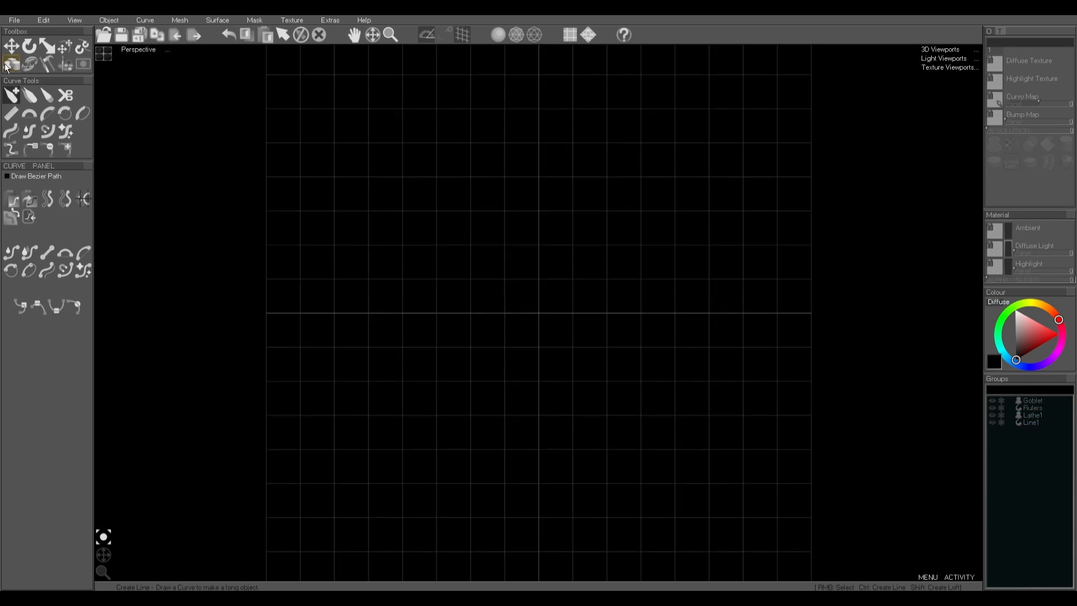
Draw a new thick S-shaped tube line from upper right to lower left
{"action": "left_click", "coordinate": [11, 64]}
{"action": "left_click", "coordinate": [31, 96]}
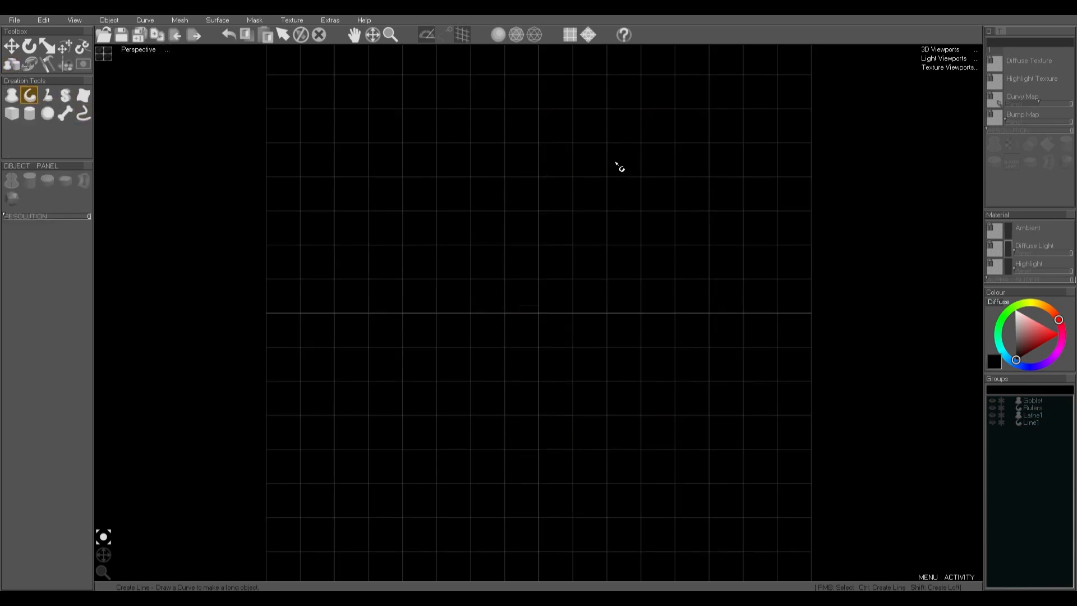
{"action": "mouse_move", "coordinate": [619, 136]}
{"action": "left_mouse_down"}
{"action": "mouse_move", "coordinate": [430, 146]}
{"action": "mouse_move", "coordinate": [573, 200]}
{"action": "mouse_move", "coordinate": [628, 283]}
{"action": "mouse_move", "coordinate": [386, 297]}
{"action": "mouse_move", "coordinate": [584, 343]}
{"action": "mouse_move", "coordinate": [656, 466]}
{"action": "mouse_move", "coordinate": [452, 453]}
{"action": "mouse_move", "coordinate": [349, 461]}
{"action": "mouse_move", "coordinate": [277, 483]}
{"action": "left_mouse_up"}
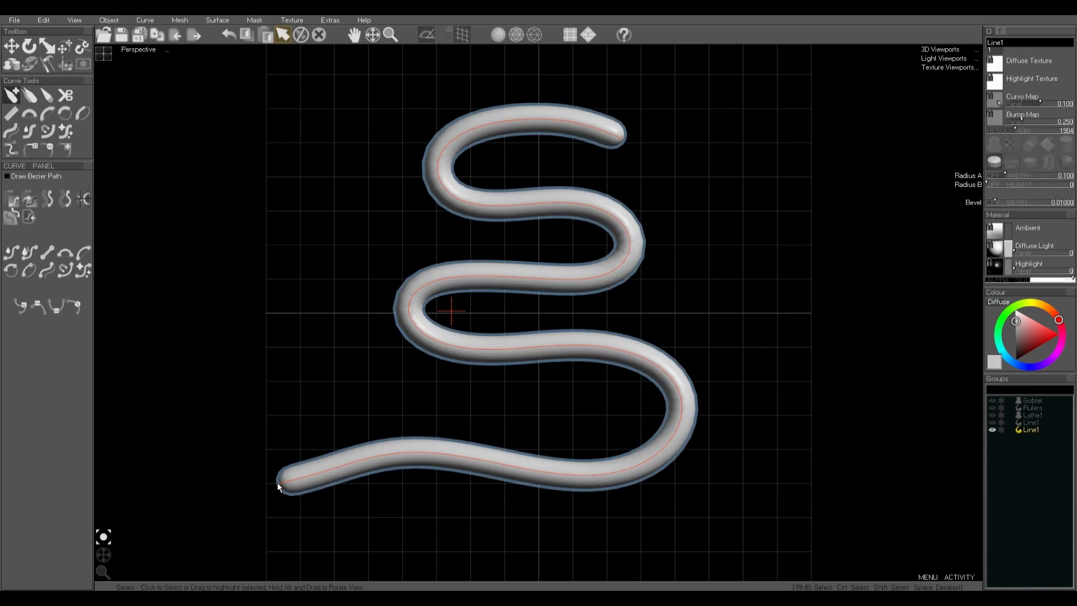
{"action": "key", "text": "d"}
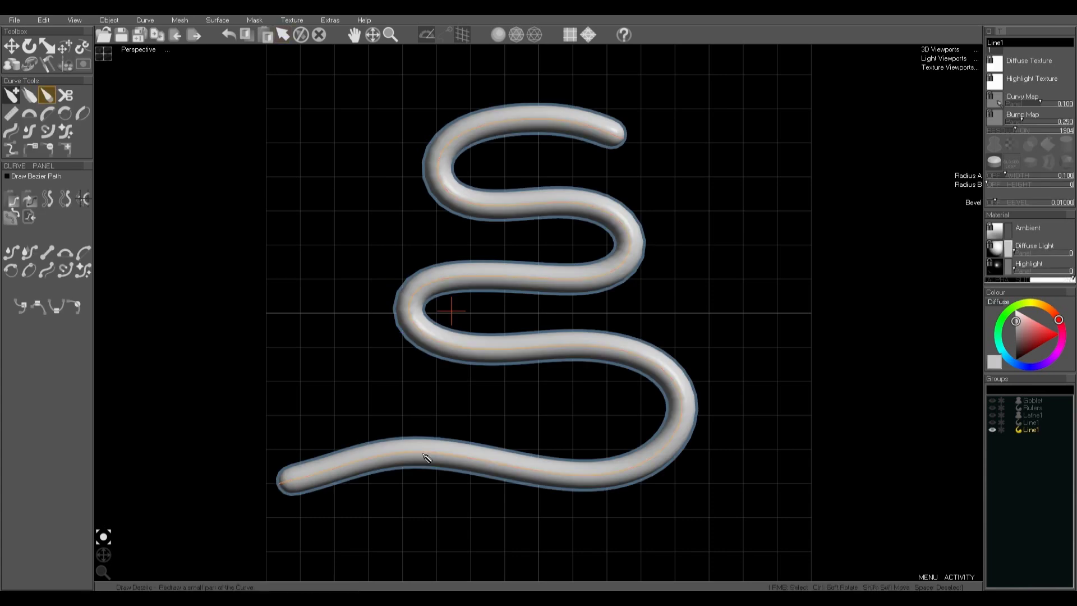
Redraw the S-tube's upper bends into jagged notches and a small bulge, raising its resolution
{"action": "left_click", "coordinate": [30, 96]}
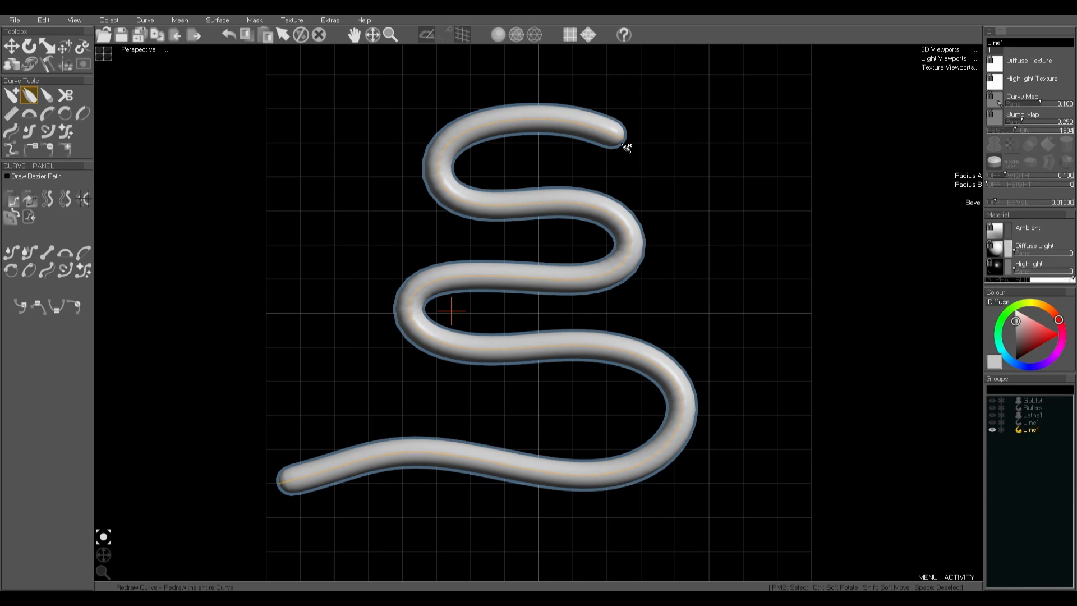
{"action": "left_click", "coordinate": [47, 95]}
{"action": "mouse_move", "coordinate": [485, 126]}
{"action": "left_mouse_down"}
{"action": "mouse_move", "coordinate": [505, 149]}
{"action": "mouse_move", "coordinate": [497, 209]}
{"action": "left_mouse_up"}
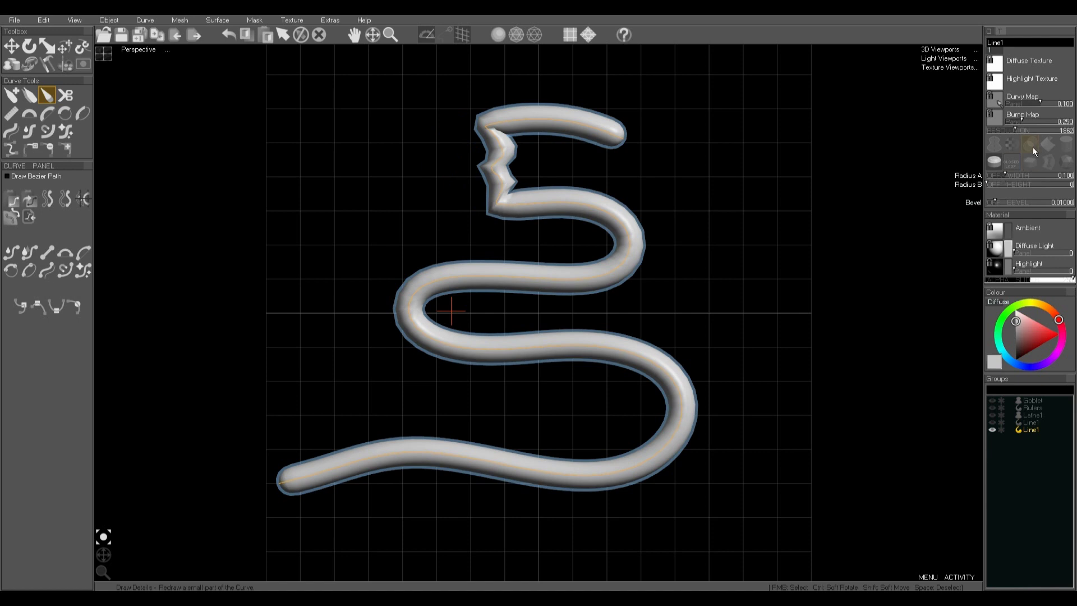
{"action": "left_click_drag", "start_coordinate": [1030, 131], "coordinate": [1035, 130]}
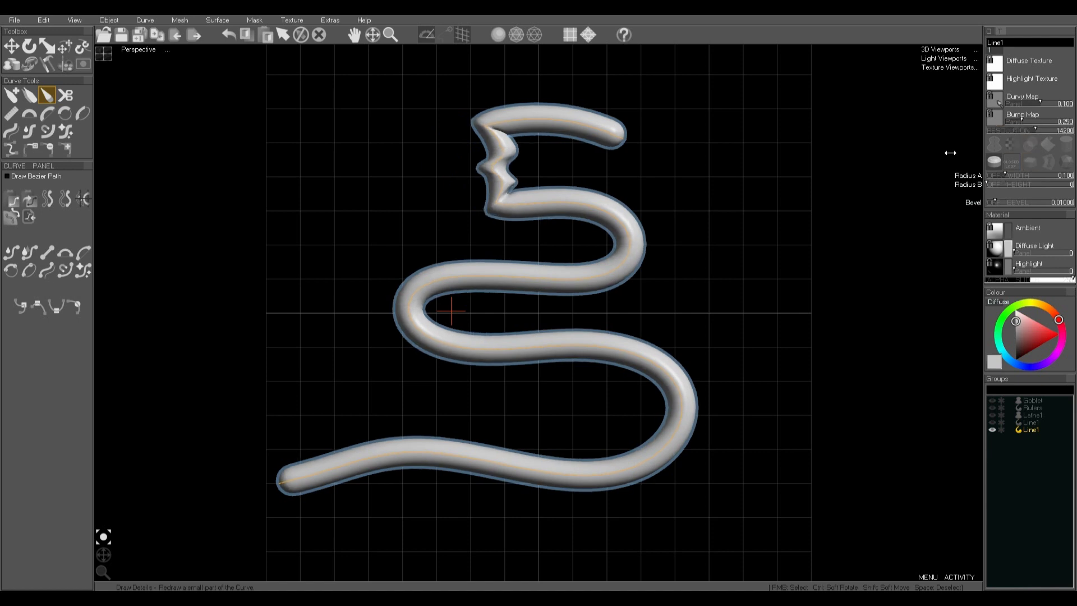
{"action": "left_click_drag", "start_coordinate": [597, 211], "coordinate": [585, 288]}
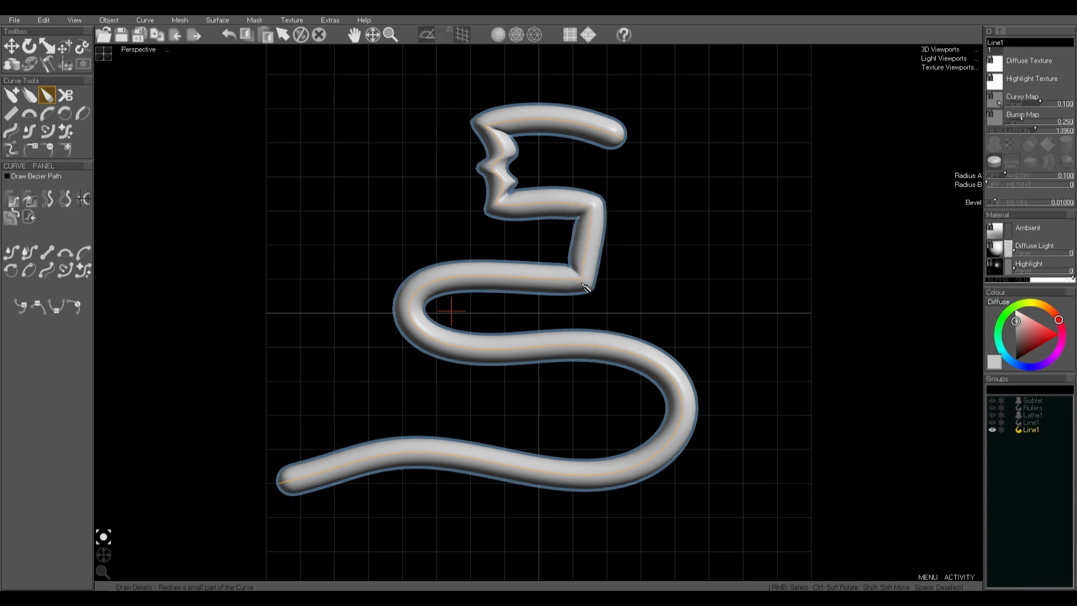
{"action": "mouse_move", "coordinate": [598, 199]}
{"action": "left_mouse_down"}
{"action": "mouse_move", "coordinate": [613, 242]}
{"action": "mouse_move", "coordinate": [586, 267]}
{"action": "mouse_move", "coordinate": [640, 243]}
{"action": "mouse_move", "coordinate": [654, 252]}
{"action": "mouse_move", "coordinate": [613, 256]}
{"action": "left_mouse_up"}
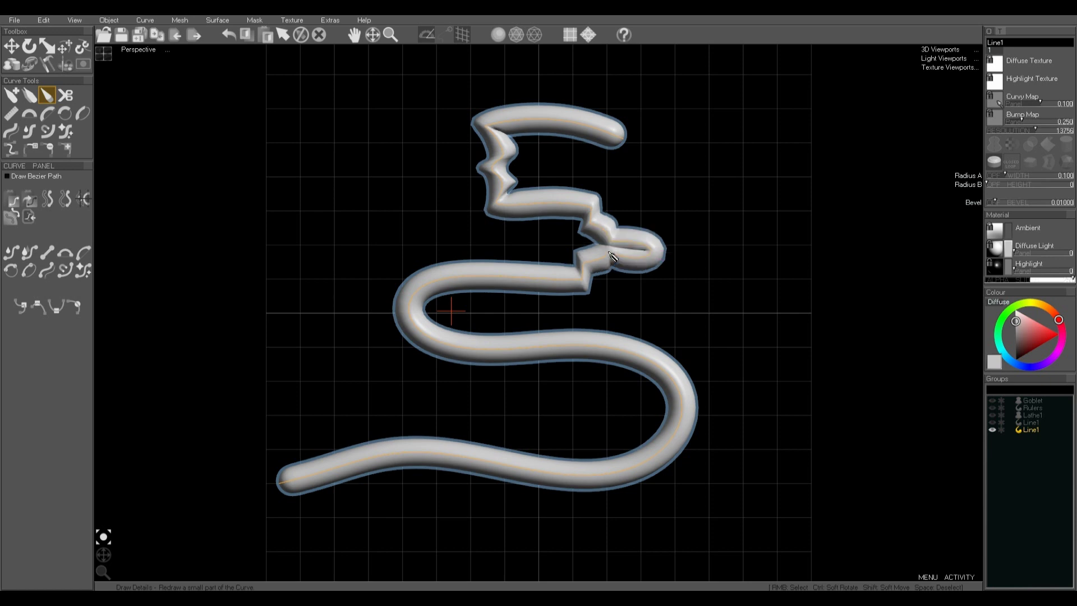
{"action": "left_click", "coordinate": [66, 96]}
Trim the wavy line shorter at both its lower-left and top-right ends
{"action": "left_click", "coordinate": [329, 472]}
{"action": "left_click", "coordinate": [382, 460]}
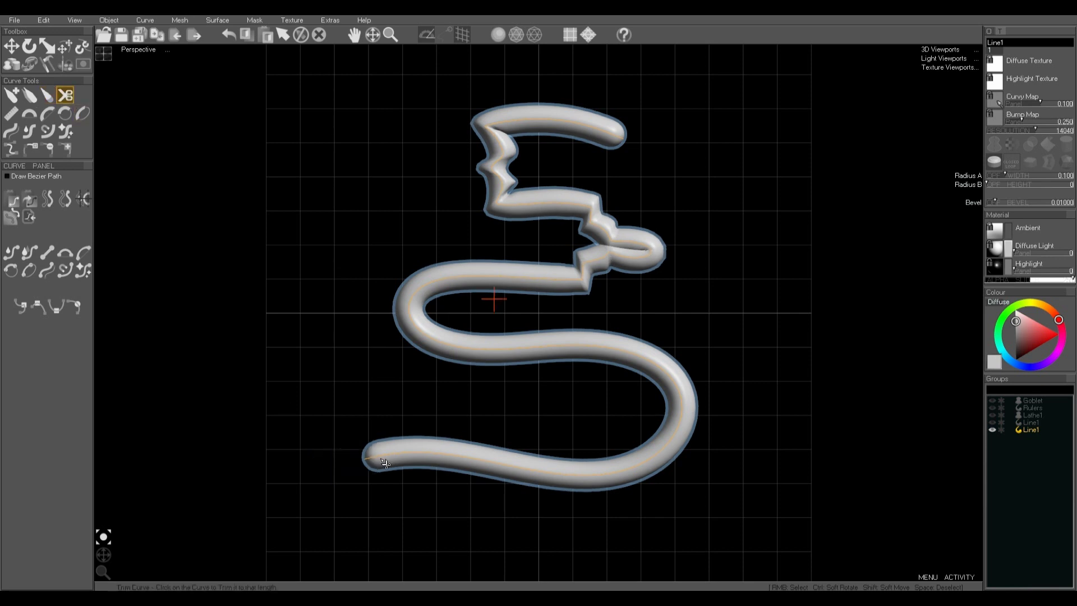
{"action": "left_click", "coordinate": [404, 456]}
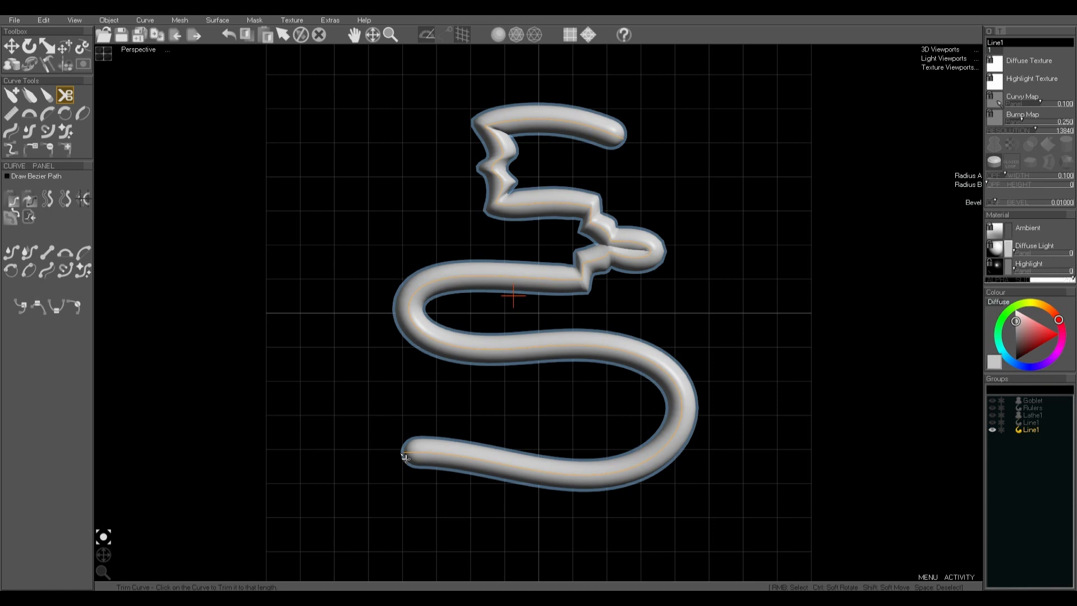
{"action": "left_click", "coordinate": [599, 133]}
{"action": "left_click", "coordinate": [591, 129]}
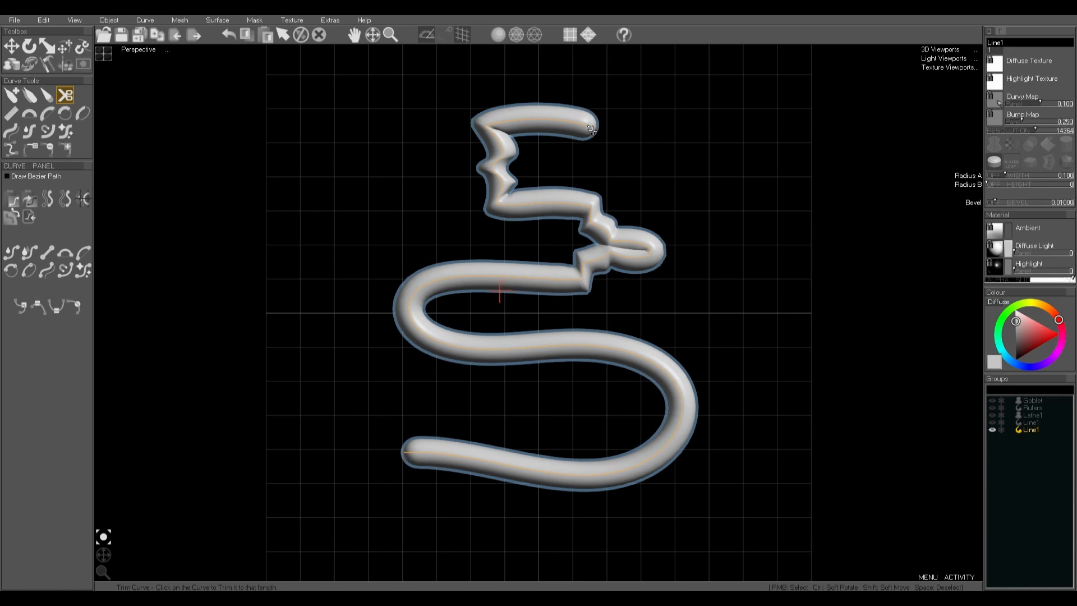
Straighten the lower bends and upper-left run into straight, squared-off segments
{"action": "left_click", "coordinate": [12, 113]}
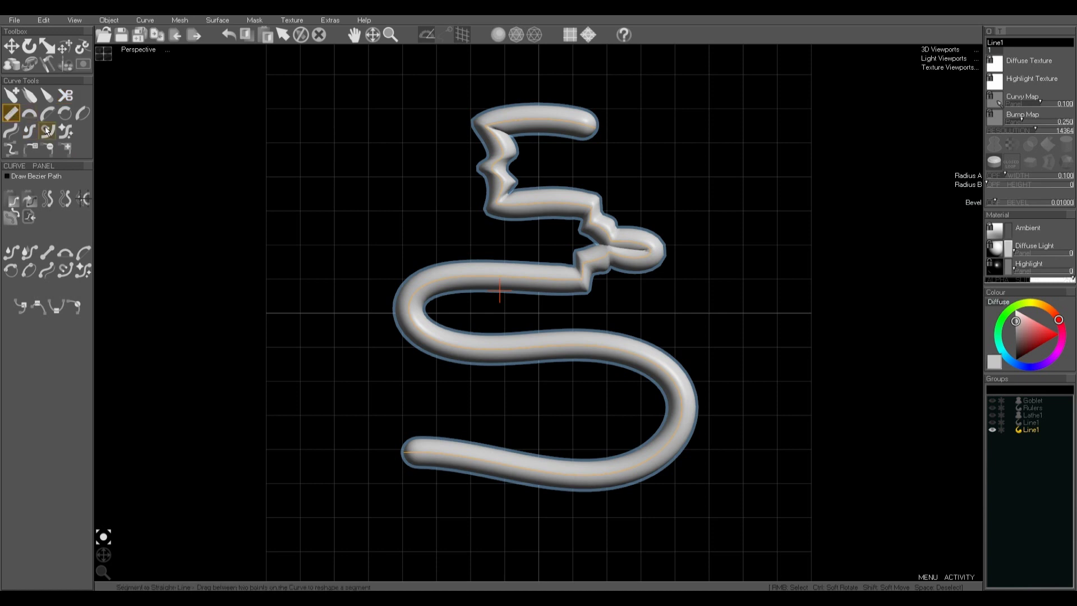
{"action": "mouse_move", "coordinate": [448, 293]}
{"action": "left_mouse_down"}
{"action": "mouse_move", "coordinate": [435, 343]}
{"action": "mouse_move", "coordinate": [645, 360]}
{"action": "mouse_move", "coordinate": [633, 473]}
{"action": "mouse_move", "coordinate": [383, 458]}
{"action": "left_mouse_up"}
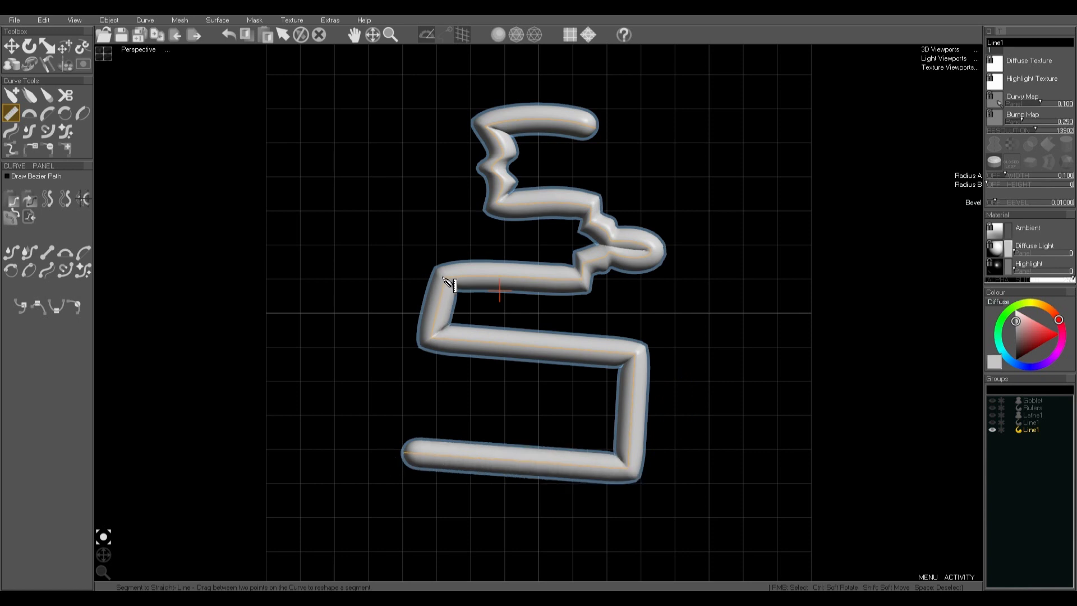
{"action": "left_click_drag", "start_coordinate": [446, 278], "coordinate": [584, 279]}
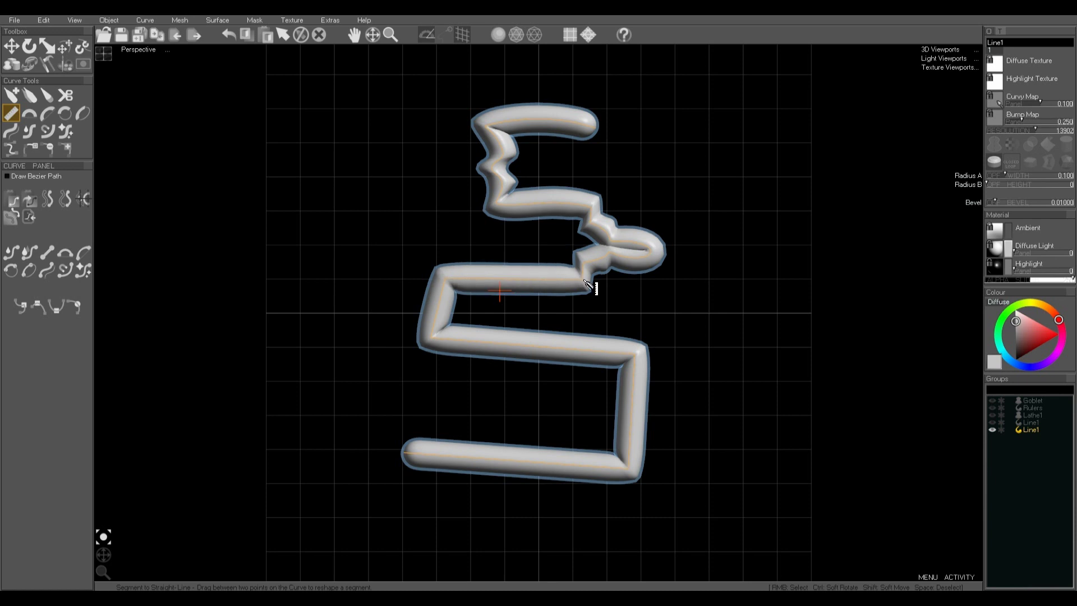
{"action": "left_click", "coordinate": [32, 112]}
Round the jagged top-left, right-of-centre loop, lower-right and middle-left sections into semicircular arcs
{"action": "left_click_drag", "start_coordinate": [510, 171], "coordinate": [515, 207]}
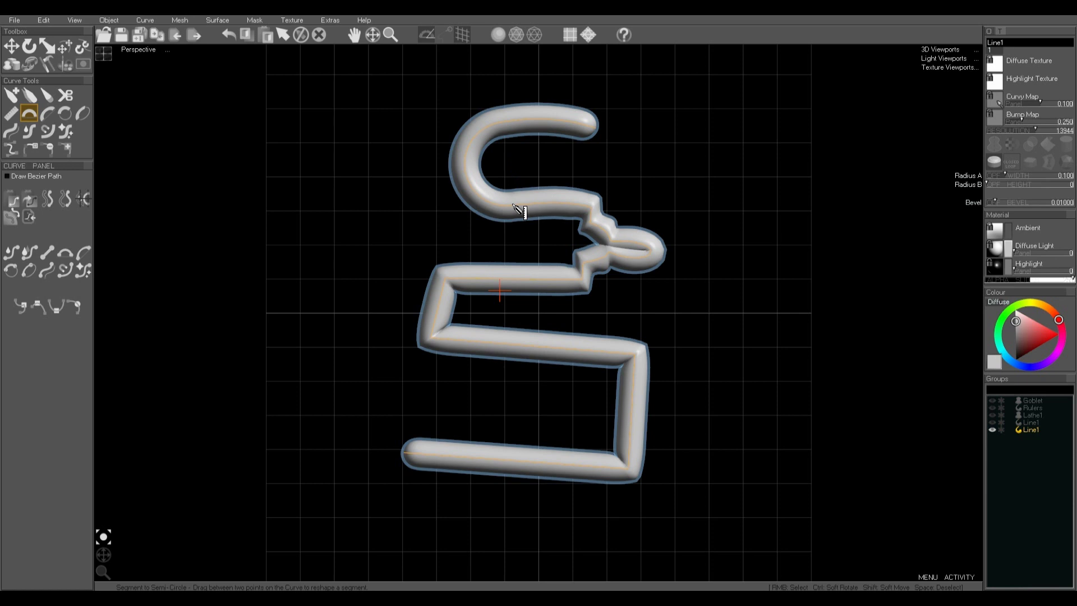
{"action": "left_click_drag", "start_coordinate": [517, 209], "coordinate": [636, 422]}
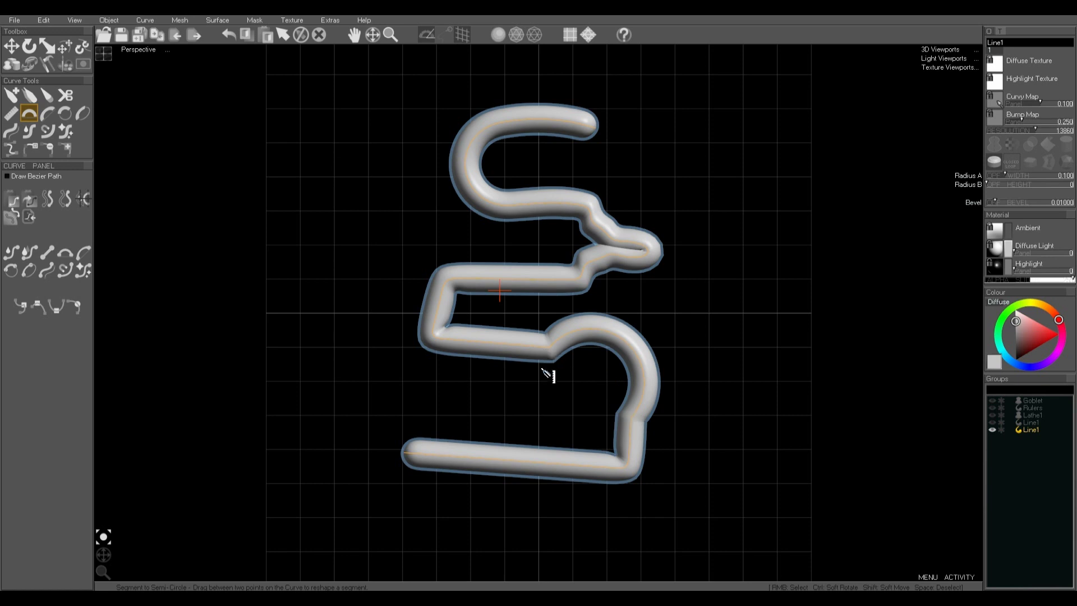
{"action": "left_click_drag", "start_coordinate": [548, 372], "coordinate": [539, 467]}
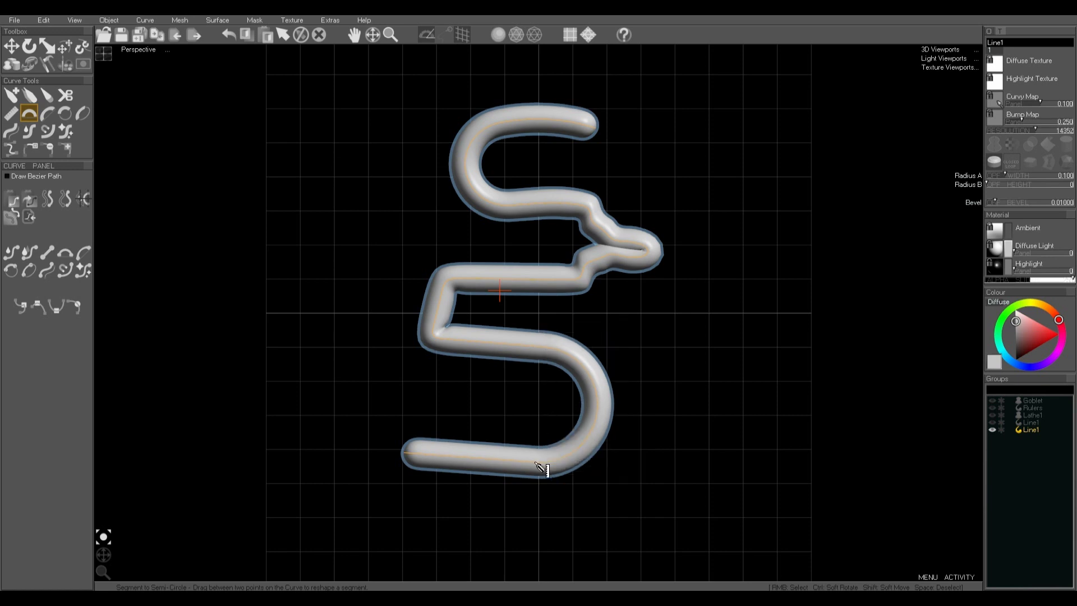
{"action": "left_click_drag", "start_coordinate": [457, 318], "coordinate": [460, 343]}
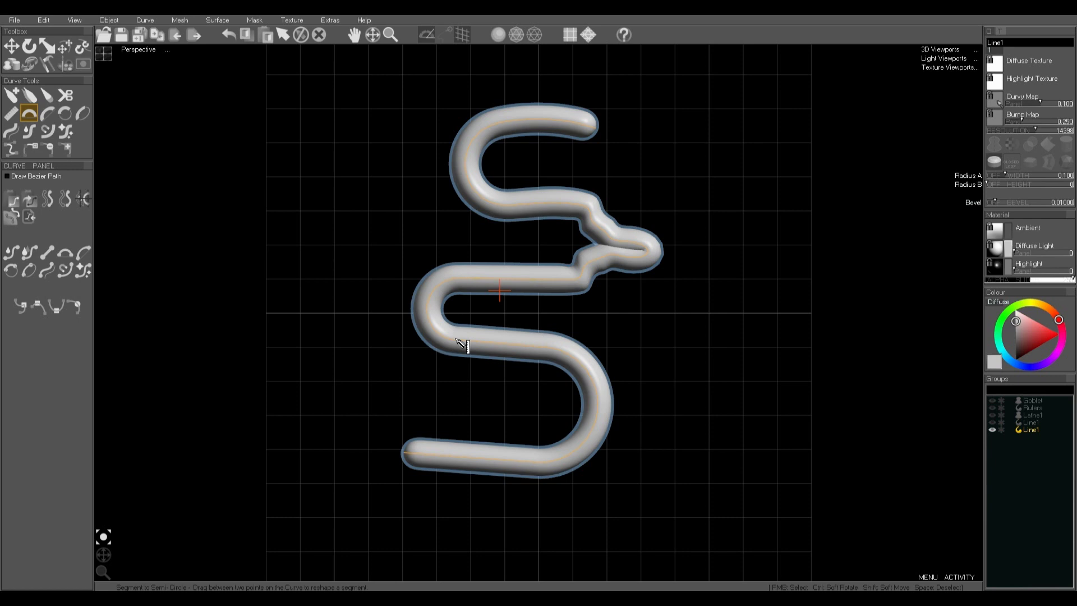
Reshape the lower-right arc into a broad semi-ellipse
{"action": "left_click", "coordinate": [47, 114]}
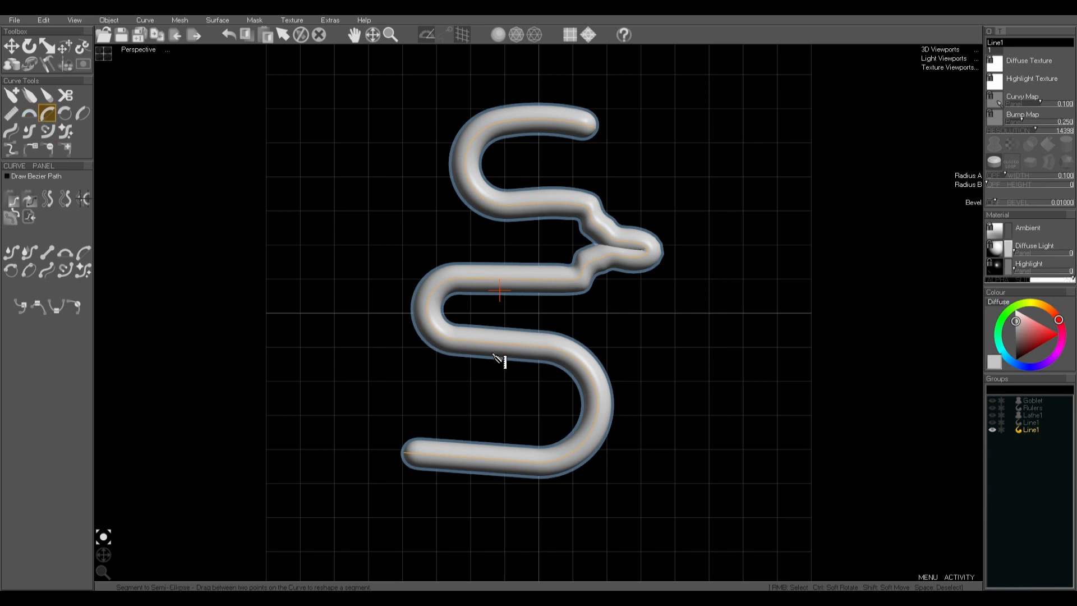
{"action": "left_click_drag", "start_coordinate": [499, 358], "coordinate": [460, 461]}
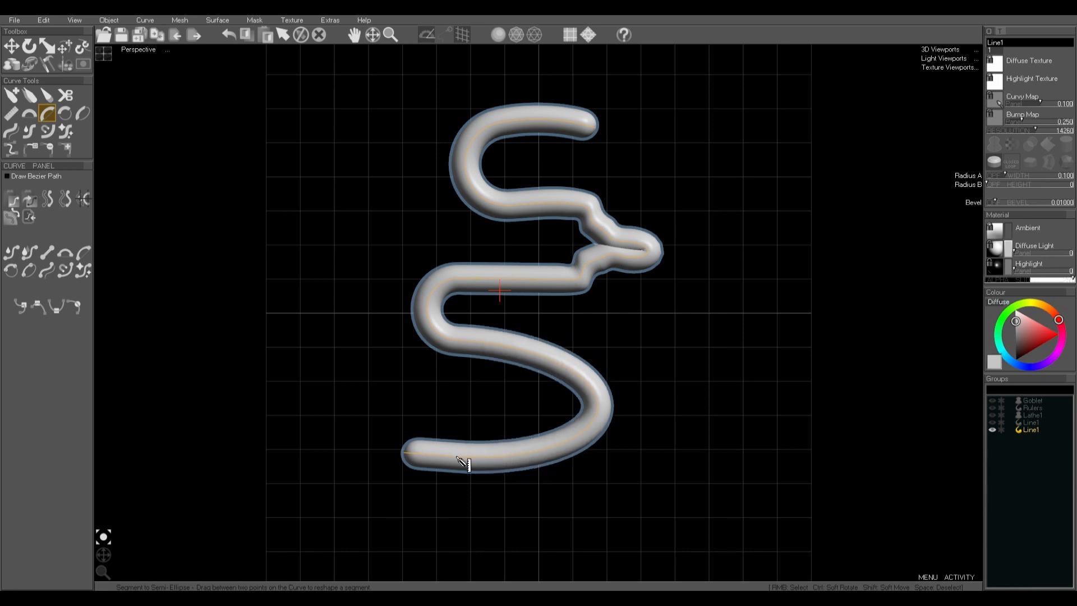
{"action": "left_click", "coordinate": [64, 114]}
Redraw the upper-left and lower-left bends as circle arcs and the lower S bend as an elliptical arc
{"action": "left_click_drag", "start_coordinate": [532, 202], "coordinate": [466, 156]}
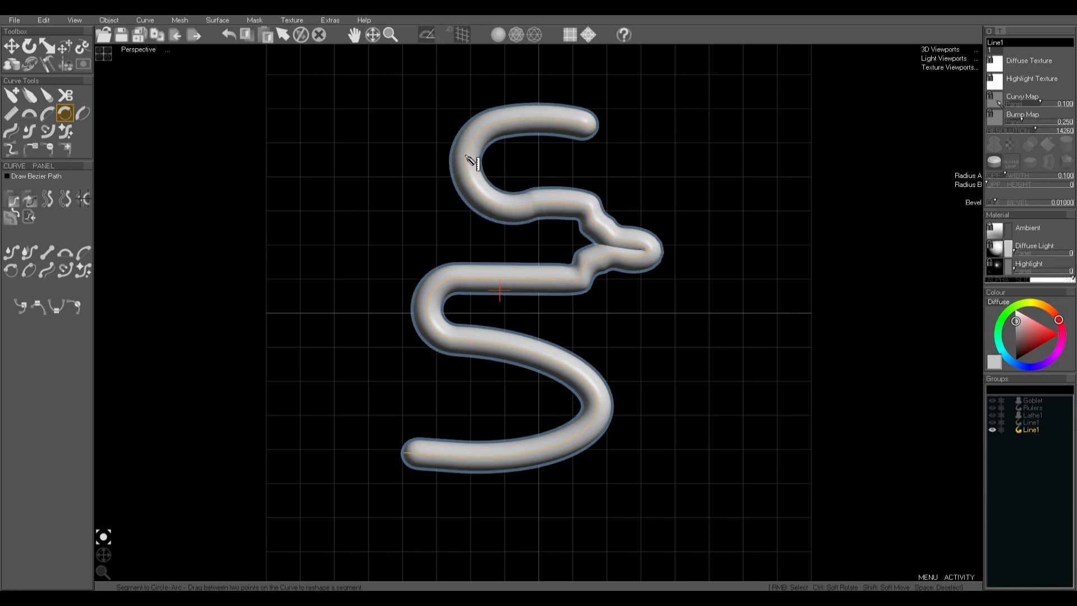
{"action": "left_click_drag", "start_coordinate": [469, 159], "coordinate": [430, 317]}
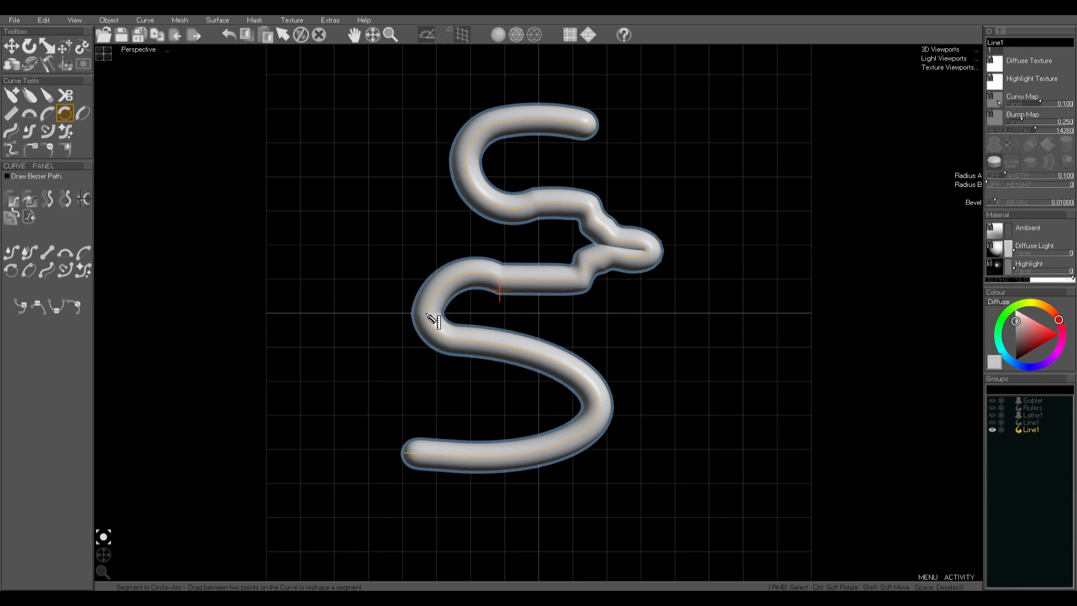
{"action": "left_click", "coordinate": [82, 114]}
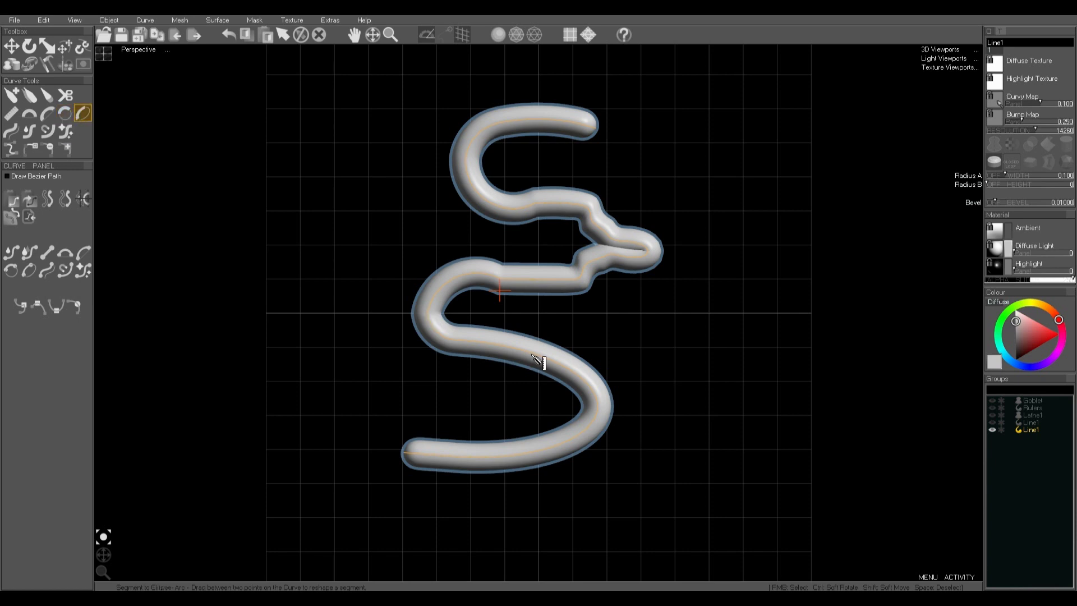
{"action": "left_click_drag", "start_coordinate": [541, 360], "coordinate": [605, 419]}
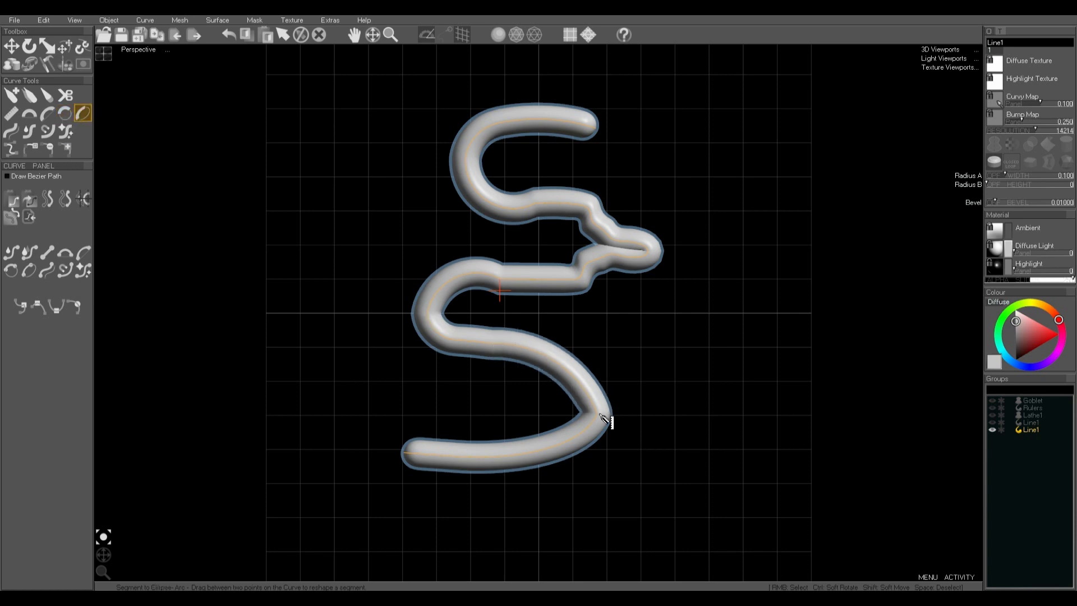
Apply simple arcs to the sharp lower-right bend and the wavy middle span
{"action": "left_click", "coordinate": [19, 130]}
{"action": "left_click_drag", "start_coordinate": [568, 433], "coordinate": [572, 451]}
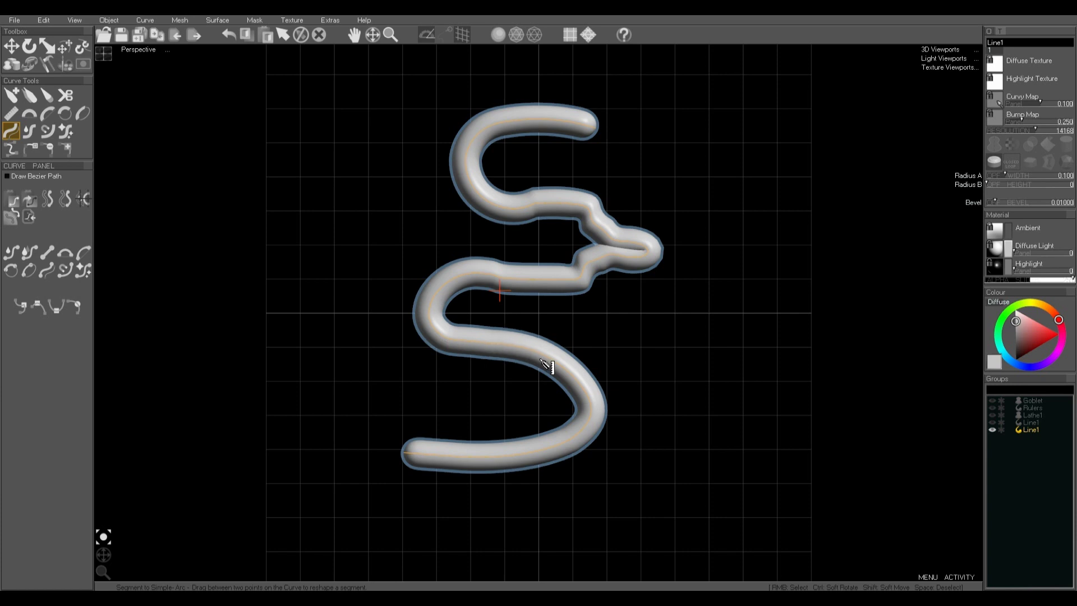
{"action": "left_click_drag", "start_coordinate": [500, 207], "coordinate": [568, 202]}
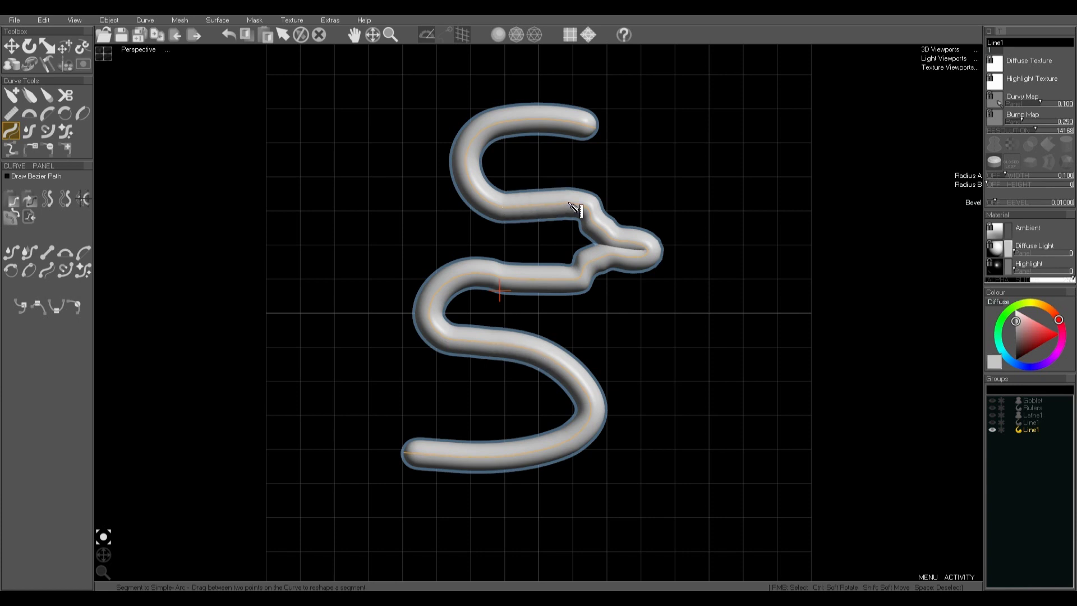
{"action": "left_click", "coordinate": [35, 136]}
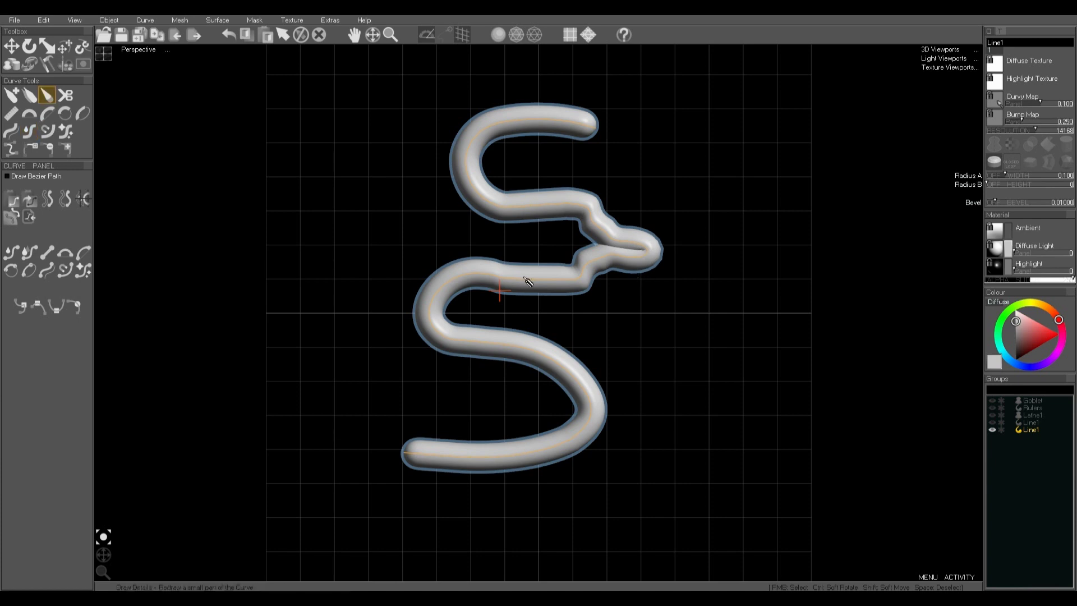
Redraw the left bend freehand, then magnet-pull the lower segment's right bend inward
{"action": "mouse_move", "coordinate": [525, 278]}
{"action": "left_mouse_down"}
{"action": "mouse_move", "coordinate": [473, 258]}
{"action": "mouse_move", "coordinate": [430, 281]}
{"action": "mouse_move", "coordinate": [433, 327]}
{"action": "mouse_move", "coordinate": [539, 357]}
{"action": "mouse_move", "coordinate": [569, 376]}
{"action": "mouse_move", "coordinate": [581, 414]}
{"action": "mouse_move", "coordinate": [593, 414]}
{"action": "left_mouse_up"}
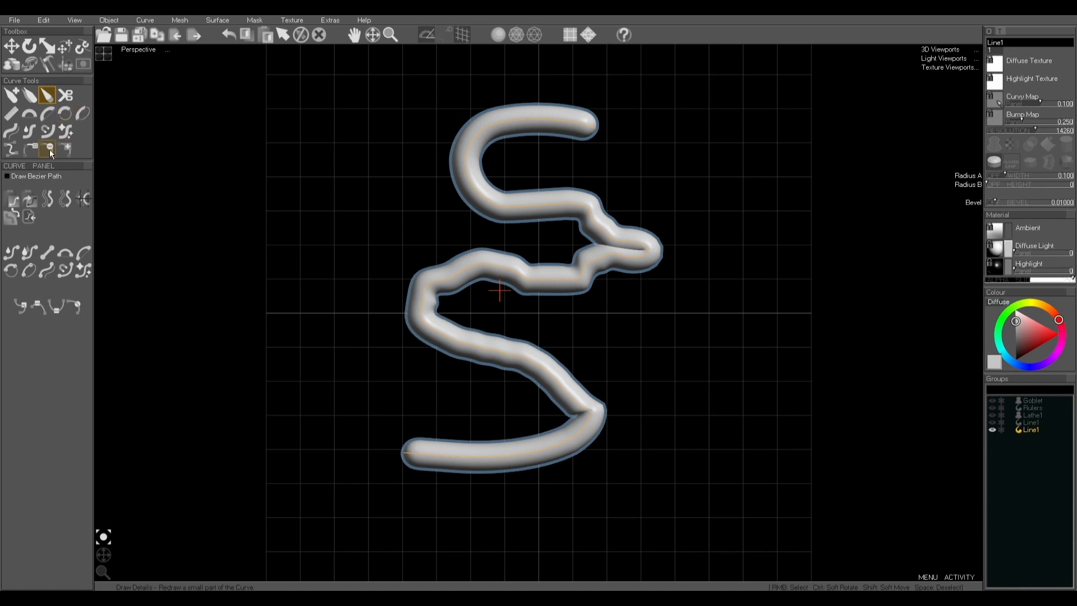
{"action": "left_click", "coordinate": [36, 138]}
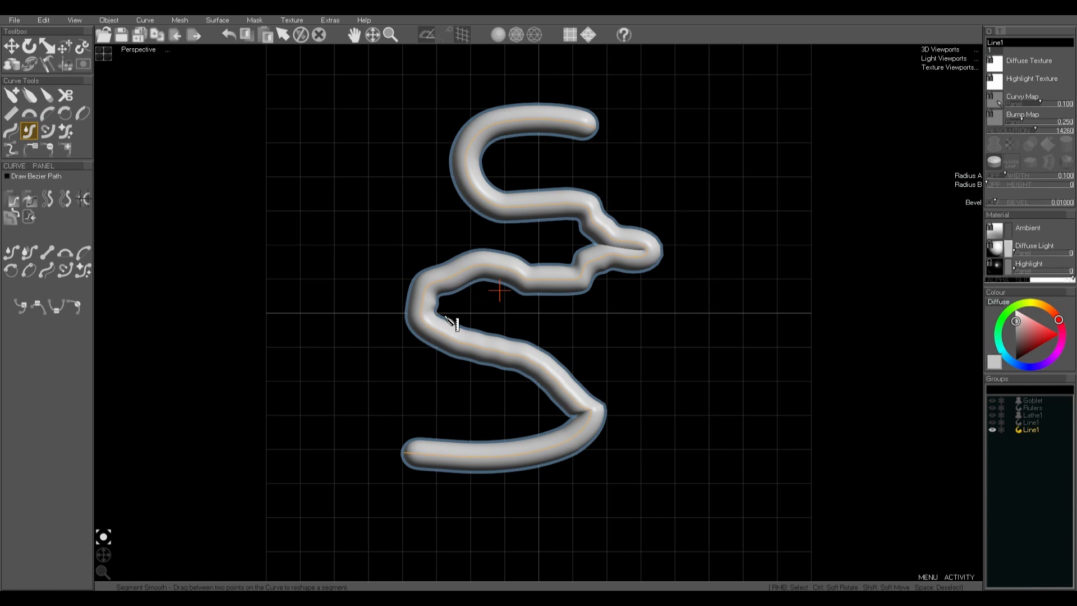
{"action": "left_click", "coordinate": [44, 133]}
{"action": "left_click_drag", "start_coordinate": [539, 441], "coordinate": [542, 451]}
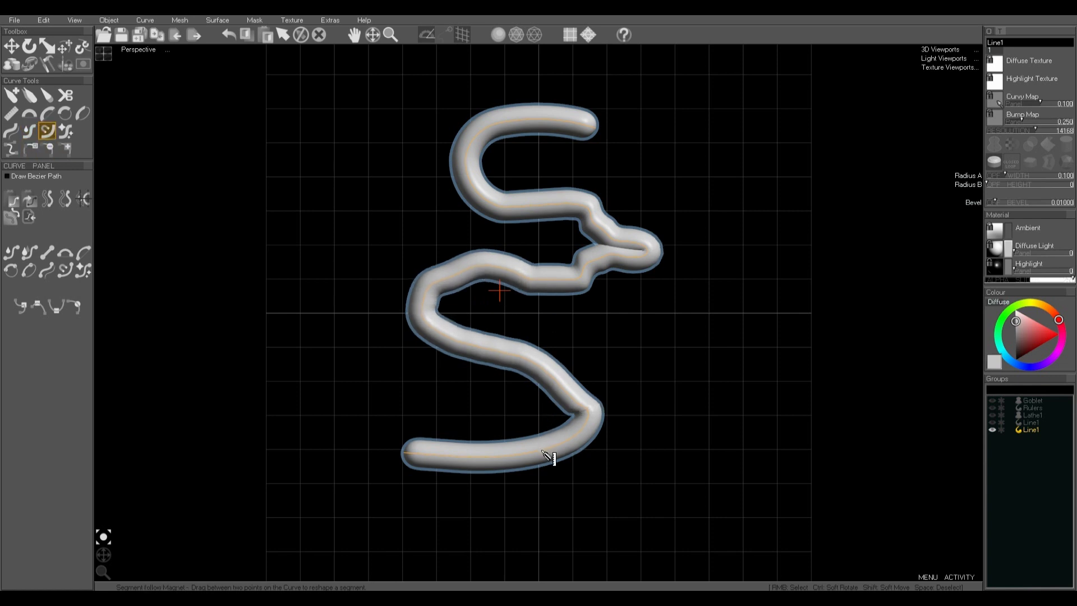
{"action": "left_click_drag", "start_coordinate": [548, 384], "coordinate": [547, 450]}
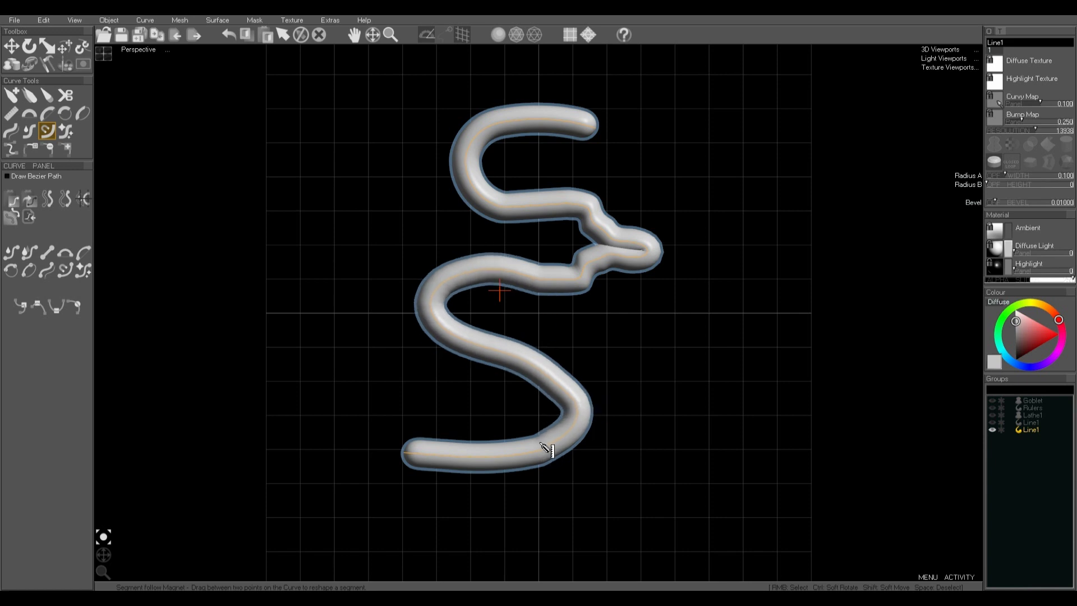
Fair the jagged middle section three times and preview a mirror clone of the S-curve
{"action": "left_click", "coordinate": [65, 131]}
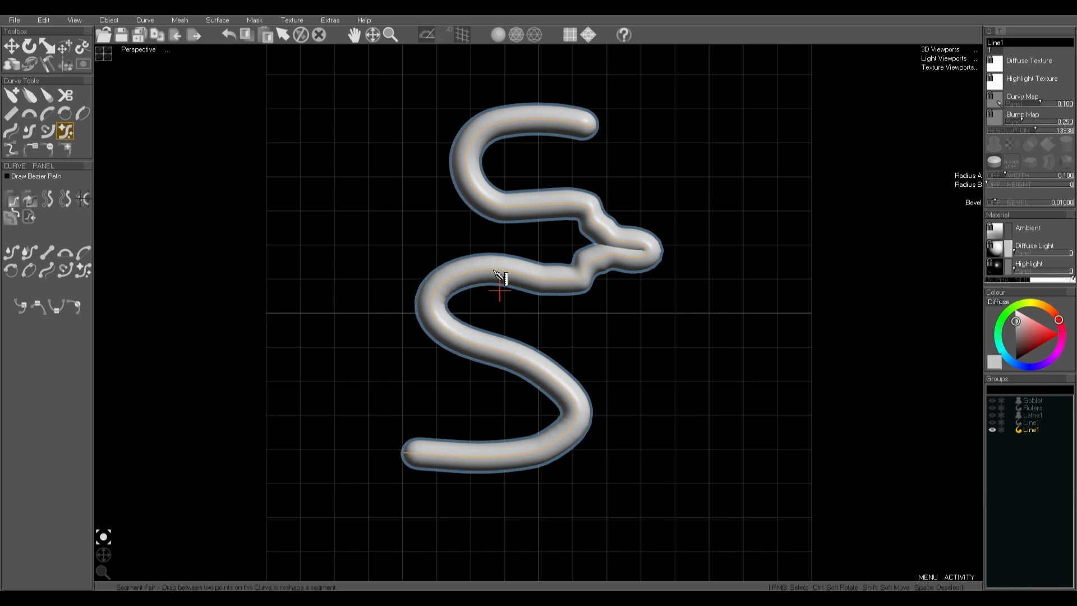
{"action": "left_click", "coordinate": [30, 253]}
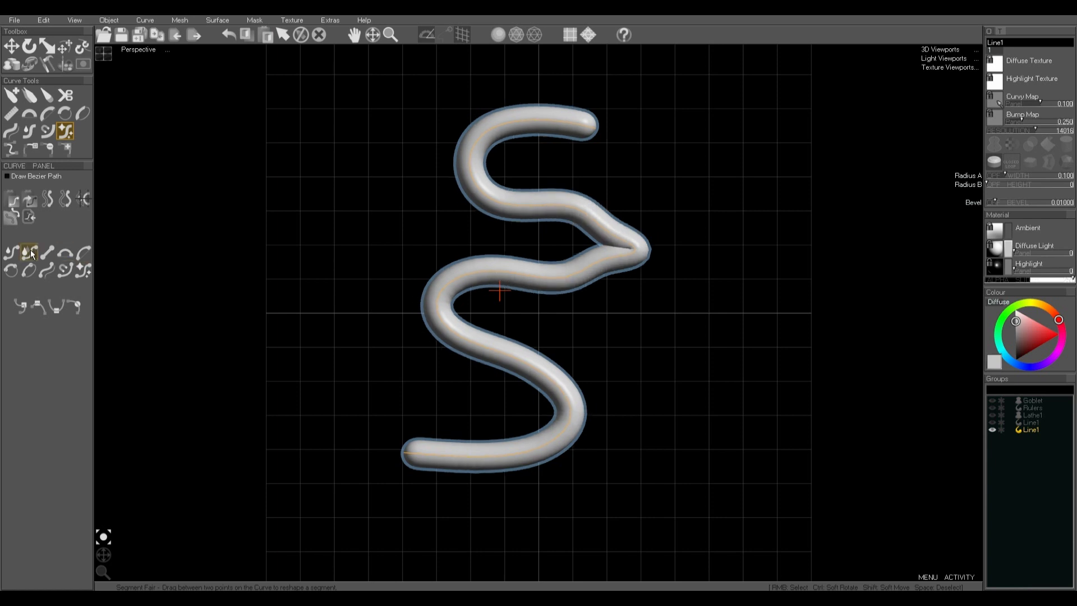
{"action": "left_click", "coordinate": [30, 252]}
{"action": "left_click", "coordinate": [31, 253]}
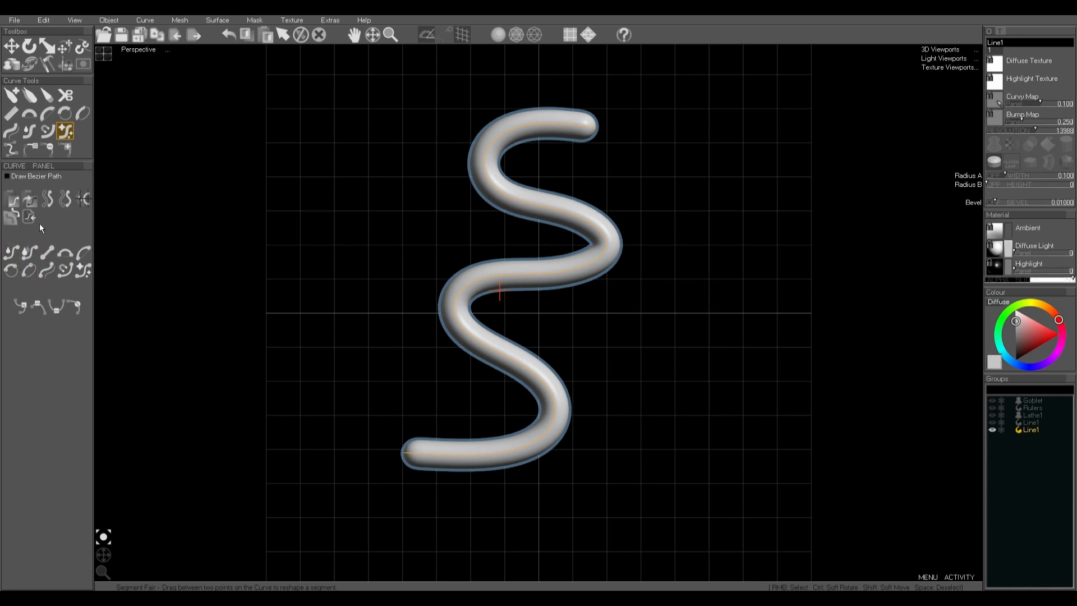
{"action": "left_click", "coordinate": [63, 200]}
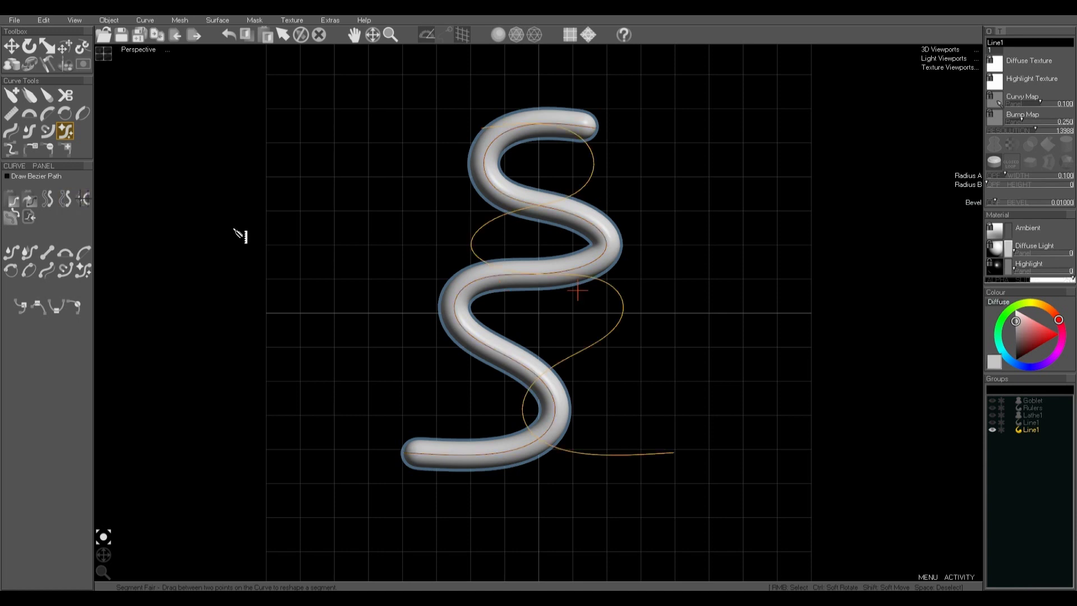
Dismiss the mirror preview and move the S-curve left of centre
{"action": "right_click", "coordinate": [491, 283]}
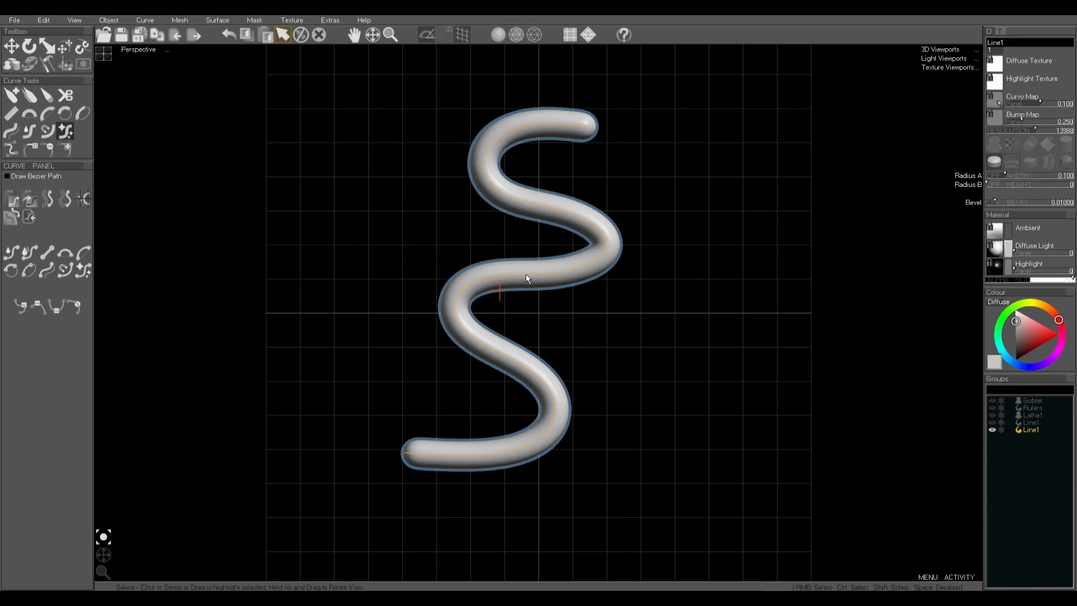
{"action": "key", "text": "f"}
{"action": "key", "text": "m"}
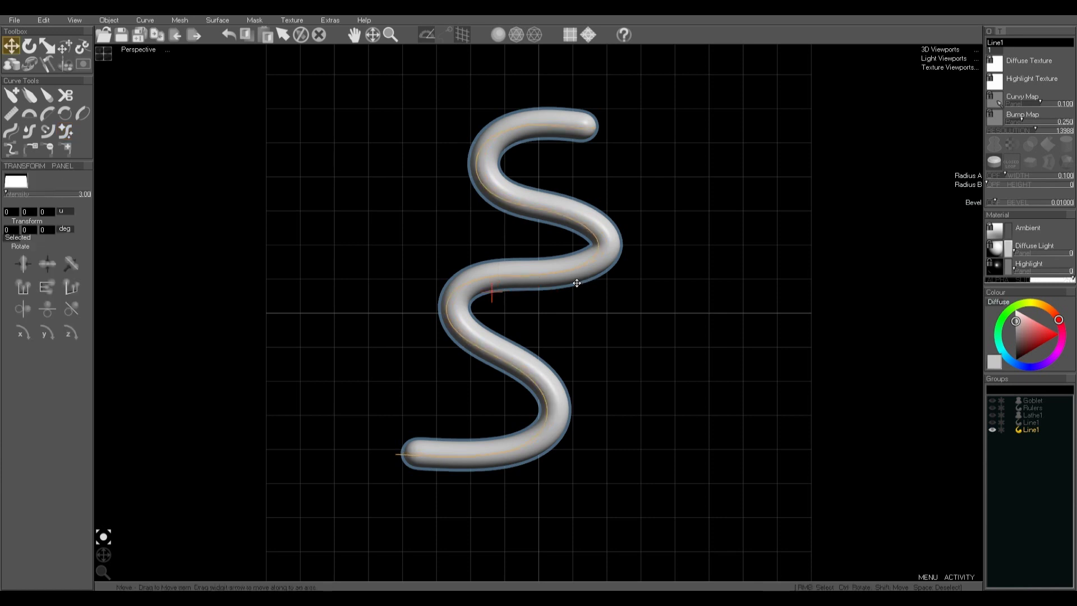
{"action": "left_click_drag", "start_coordinate": [588, 278], "coordinate": [497, 273]}
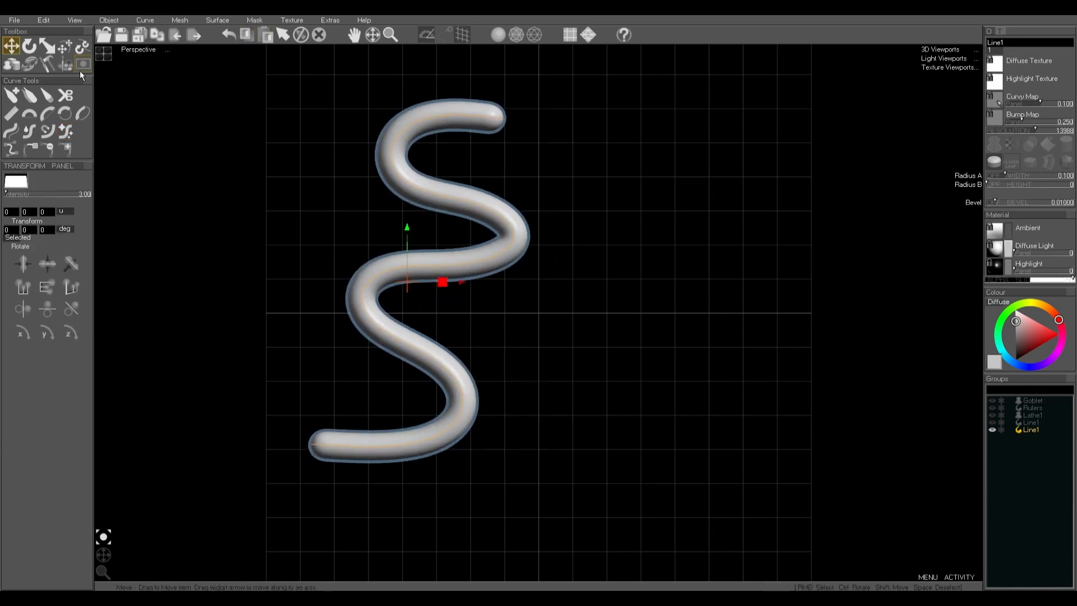
Create a lathe object beside the curve and rebuild it from the S-curve profile
{"action": "left_click", "coordinate": [12, 64]}
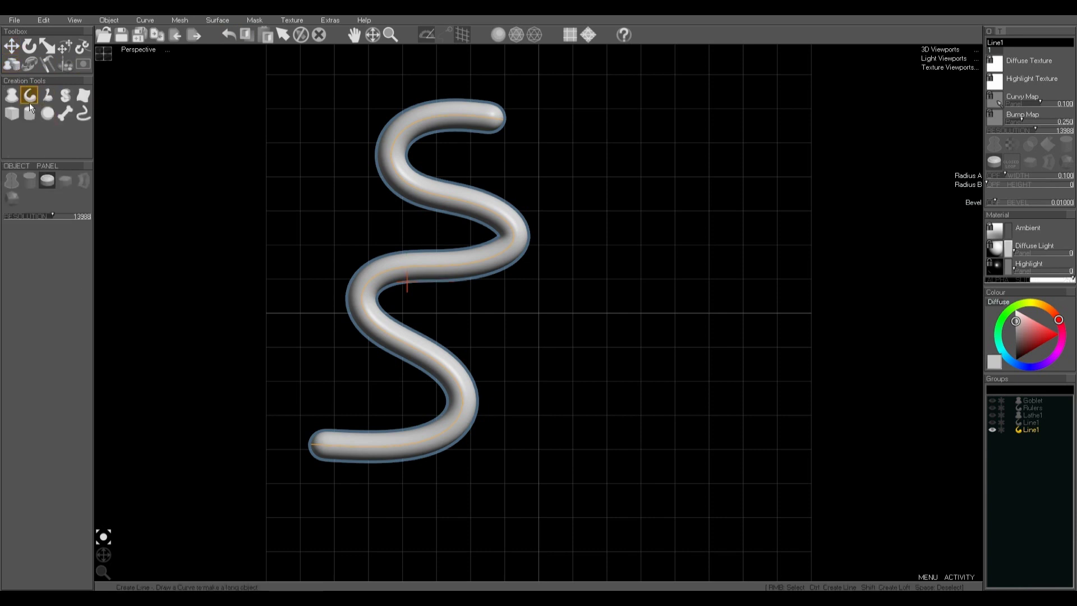
{"action": "left_click", "coordinate": [11, 97]}
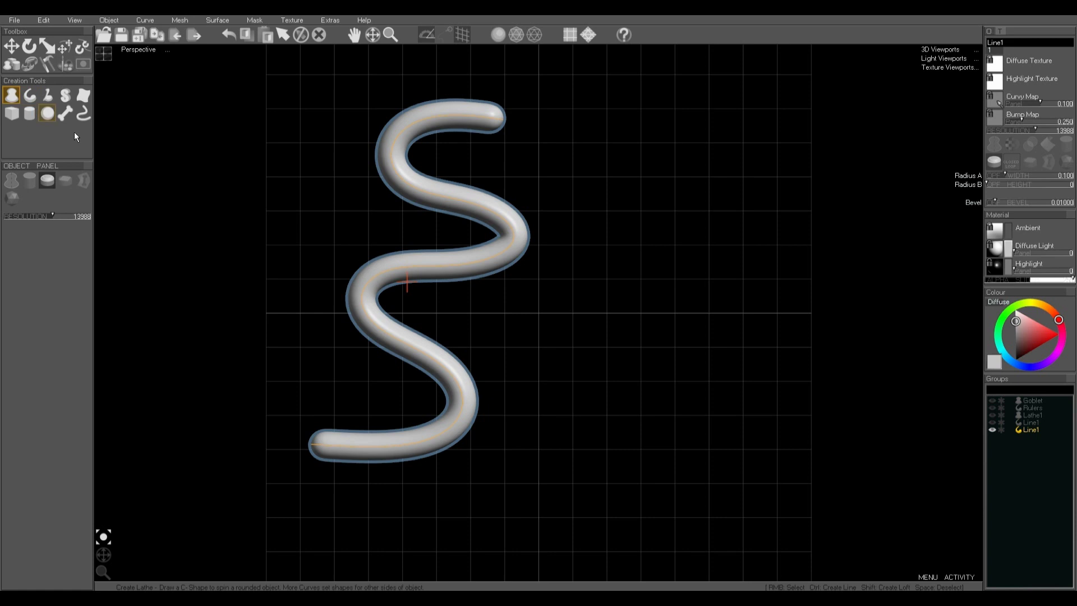
{"action": "left_click_drag", "start_coordinate": [542, 299], "coordinate": [553, 350]}
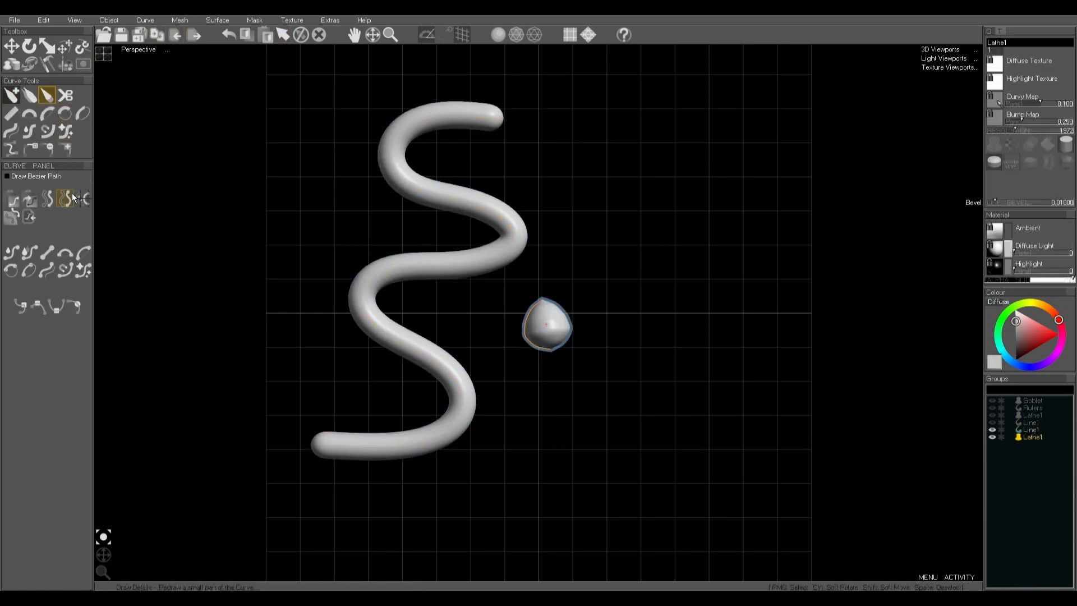
{"action": "left_click", "coordinate": [30, 204]}
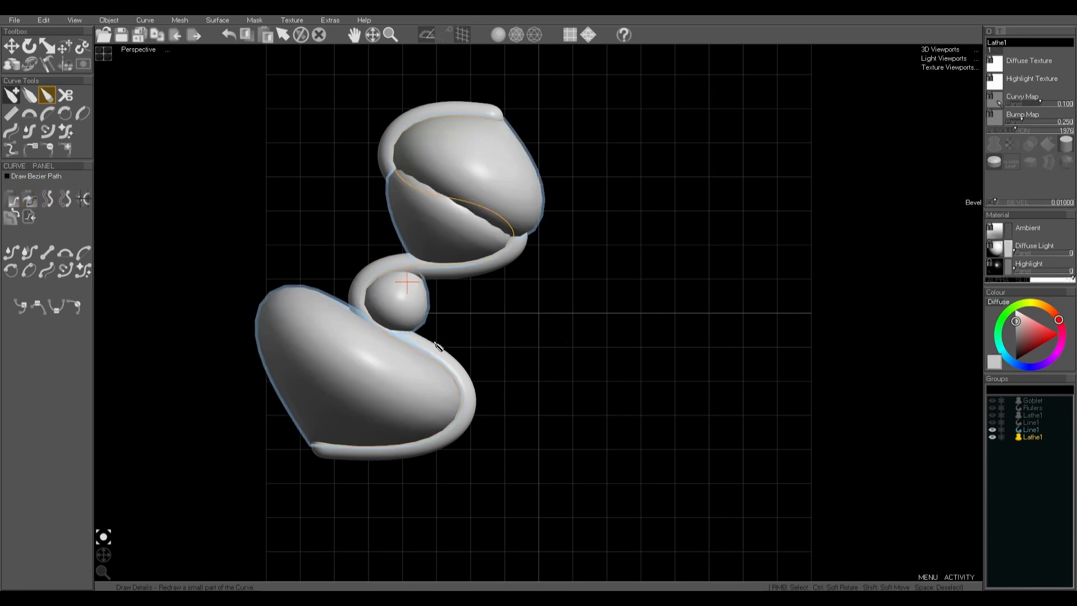
{"action": "left_click", "coordinate": [144, 21]}
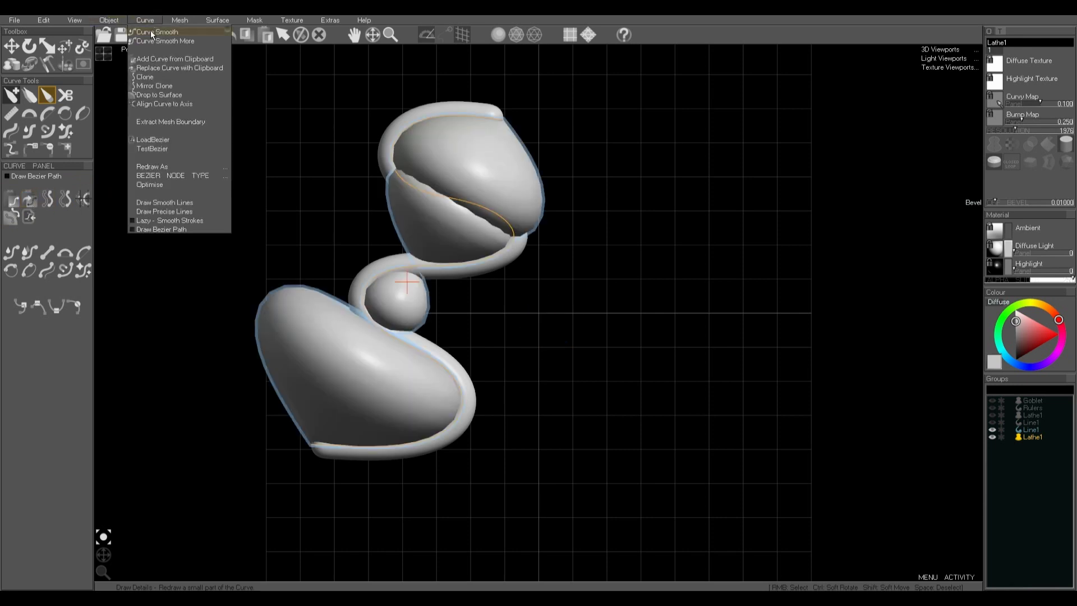
Rebuild the lathe from the curve, delete the Line1 S-curve, and raise the lathe's resolution
{"action": "left_click", "coordinate": [162, 93]}
{"action": "key", "text": "space"}
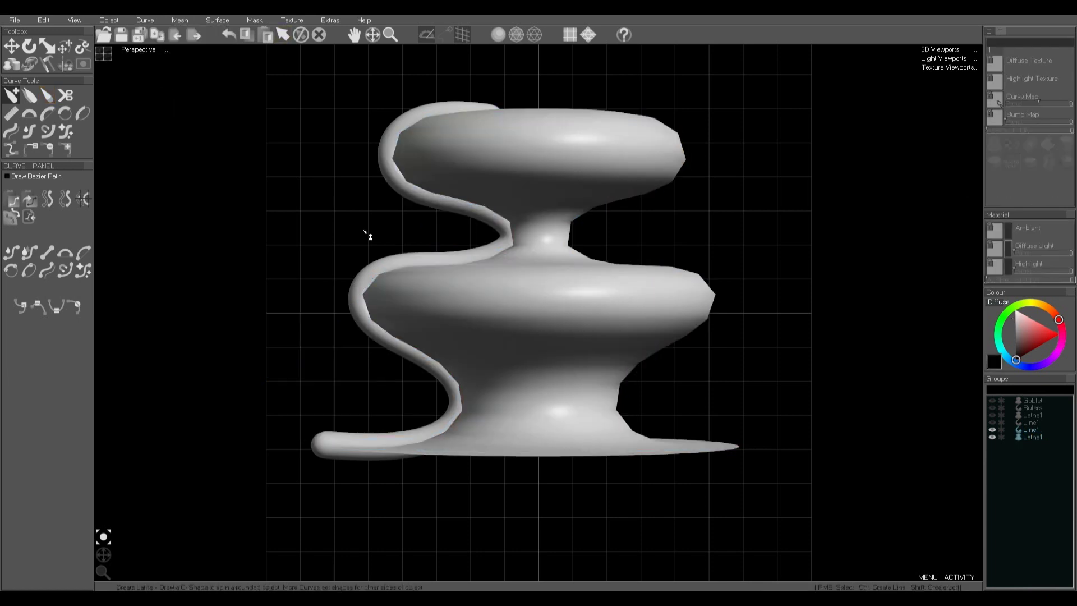
{"action": "right_click", "coordinate": [489, 252]}
{"action": "key", "text": "d"}
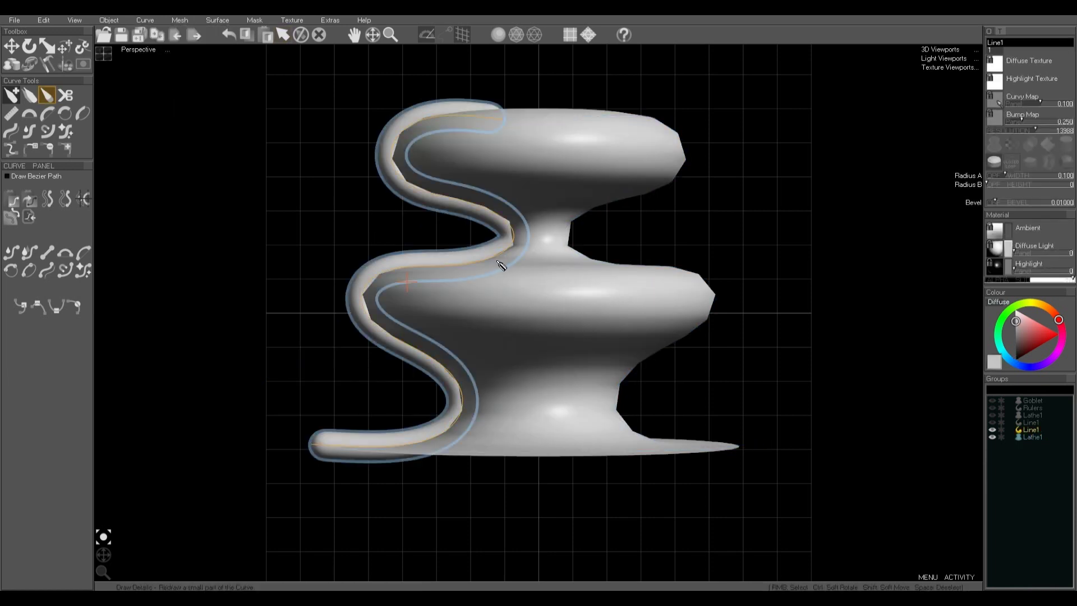
{"action": "key", "text": "Delete"}
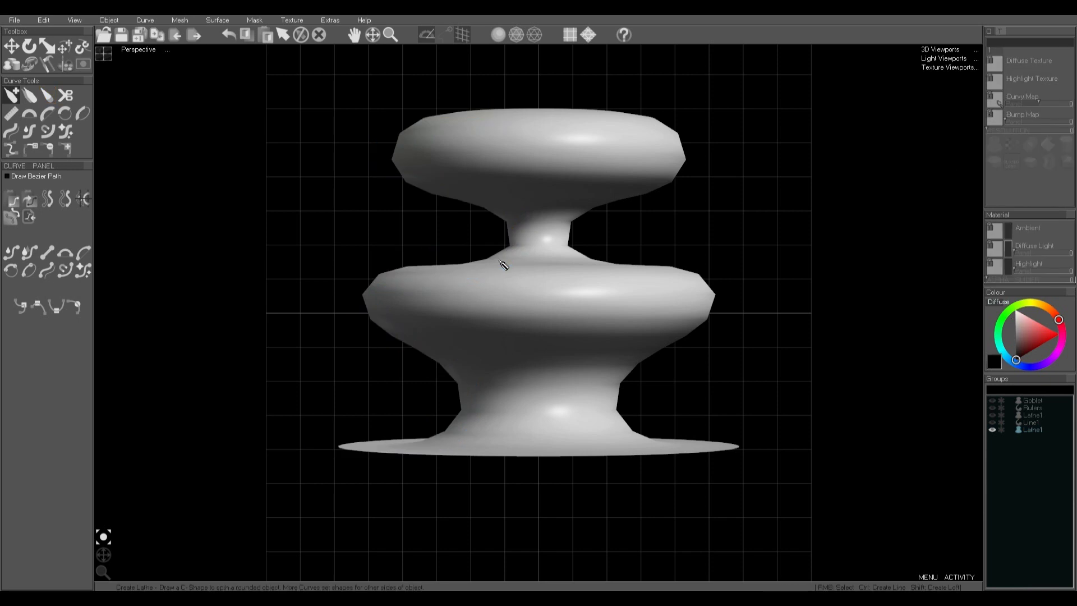
{"action": "right_click", "coordinate": [533, 273]}
{"action": "left_click_drag", "start_coordinate": [1021, 128], "coordinate": [1036, 129]}
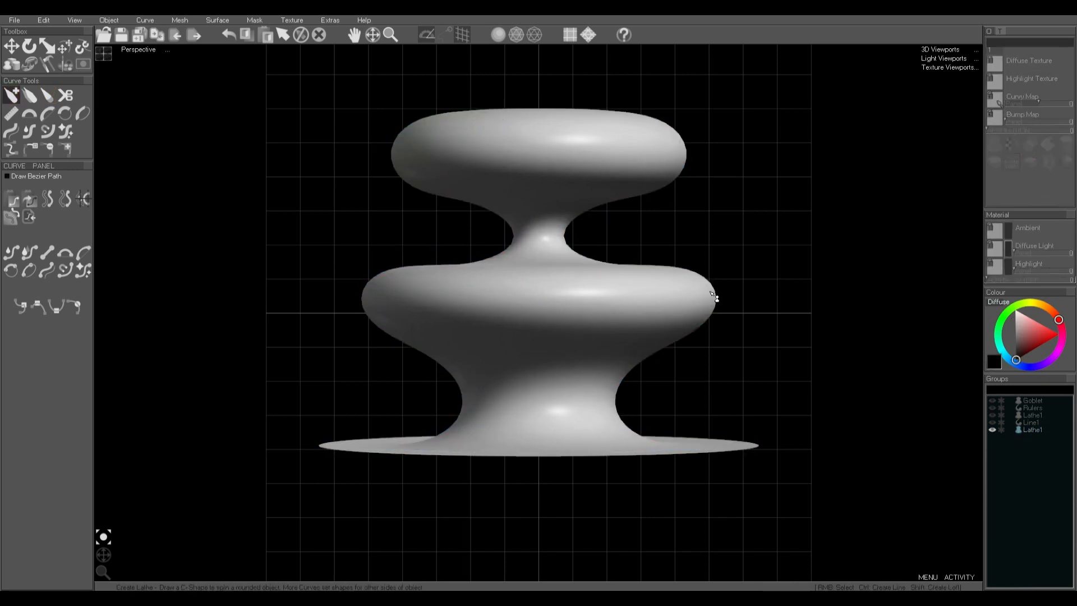
Straighten the right edges of the lower and upper bulges, then tilt the view from above
{"action": "right_click", "coordinate": [717, 295]}
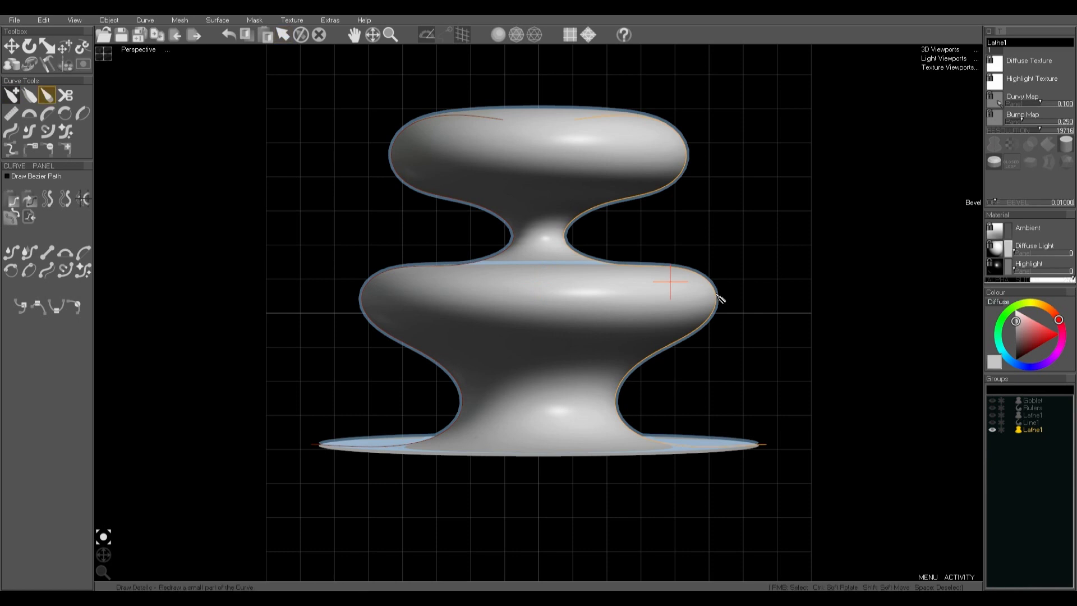
{"action": "left_click", "coordinate": [11, 113]}
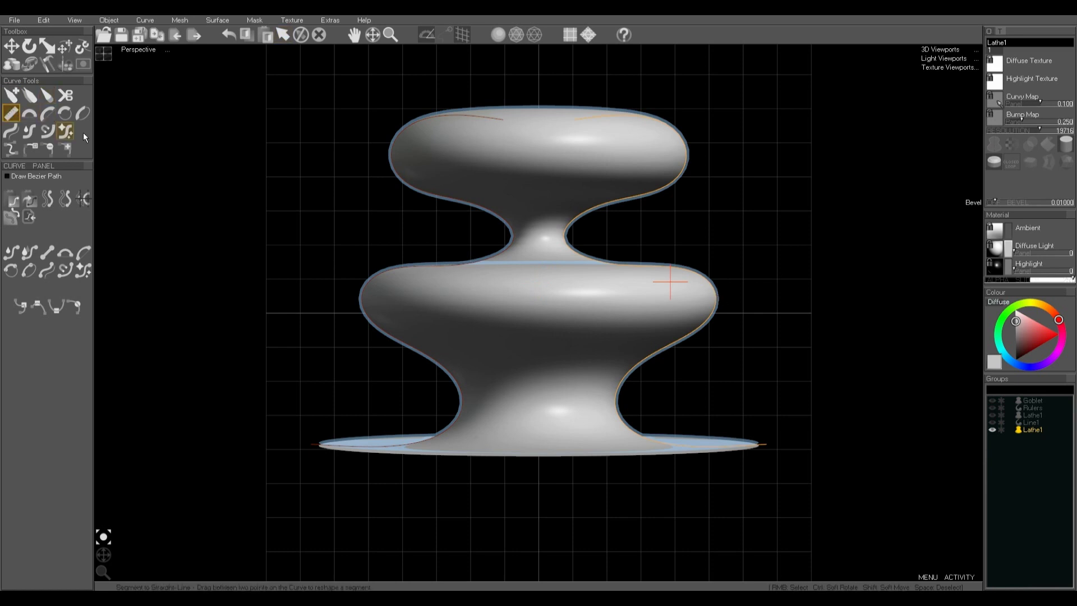
{"action": "left_click_drag", "start_coordinate": [727, 301], "coordinate": [705, 326]}
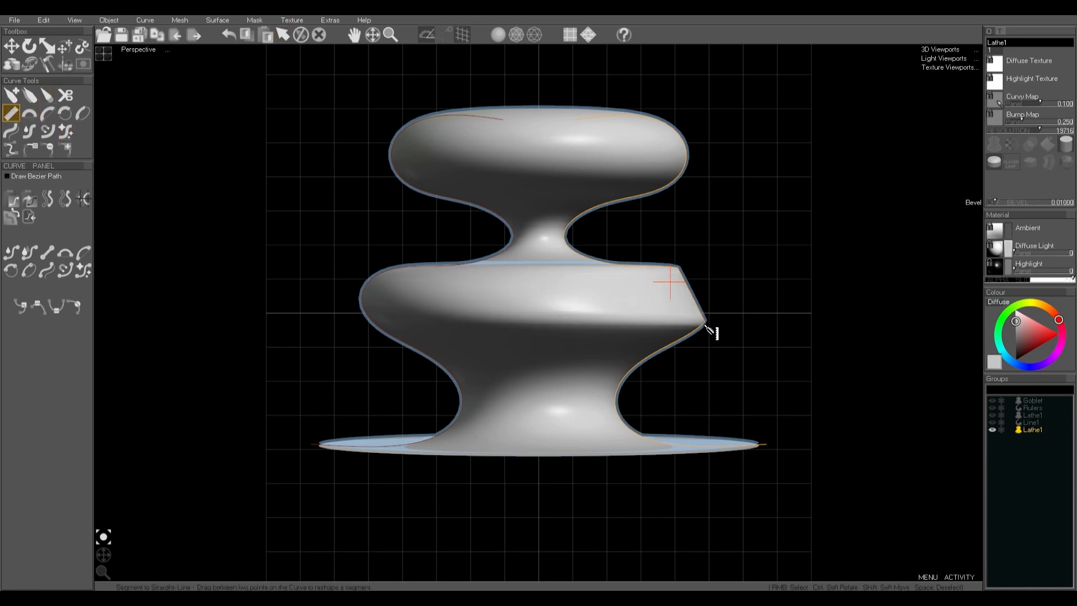
{"action": "left_click_drag", "start_coordinate": [663, 120], "coordinate": [660, 189]}
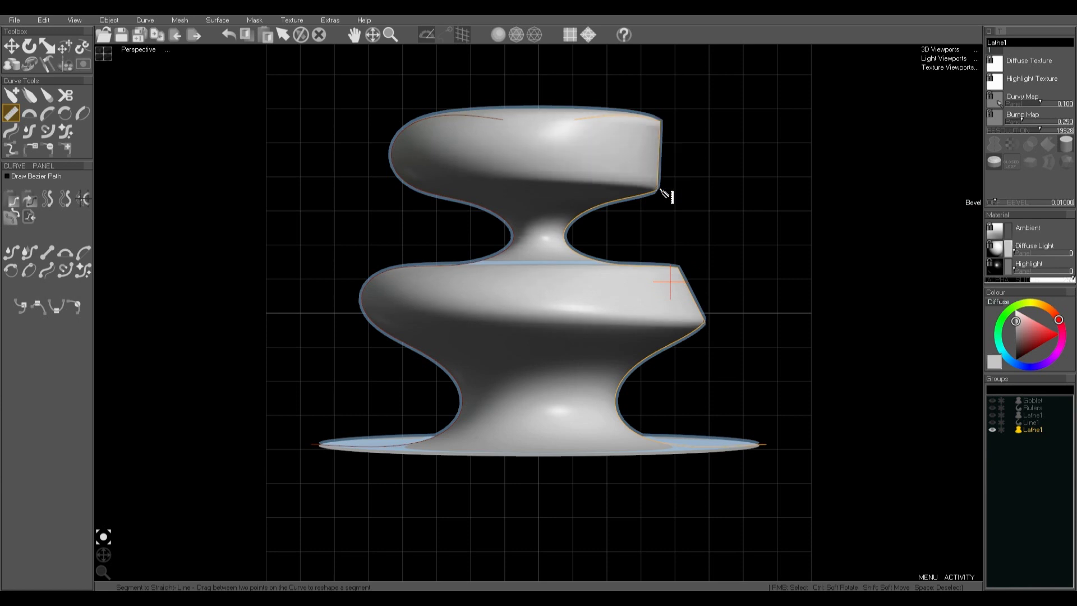
{"action": "left_click_drag", "start_coordinate": [104, 554], "coordinate": [103, 571]}
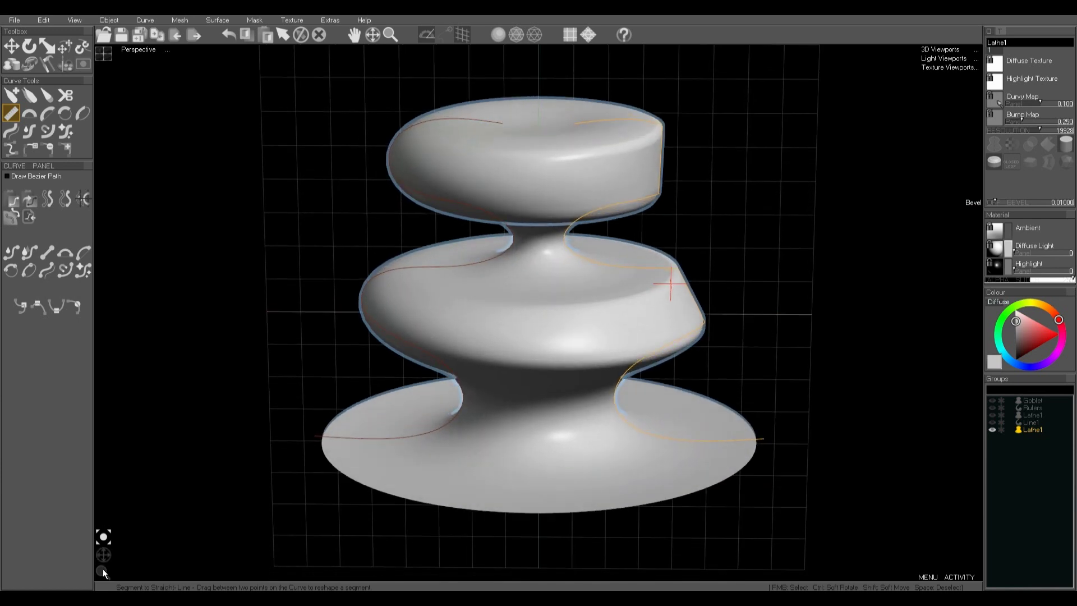